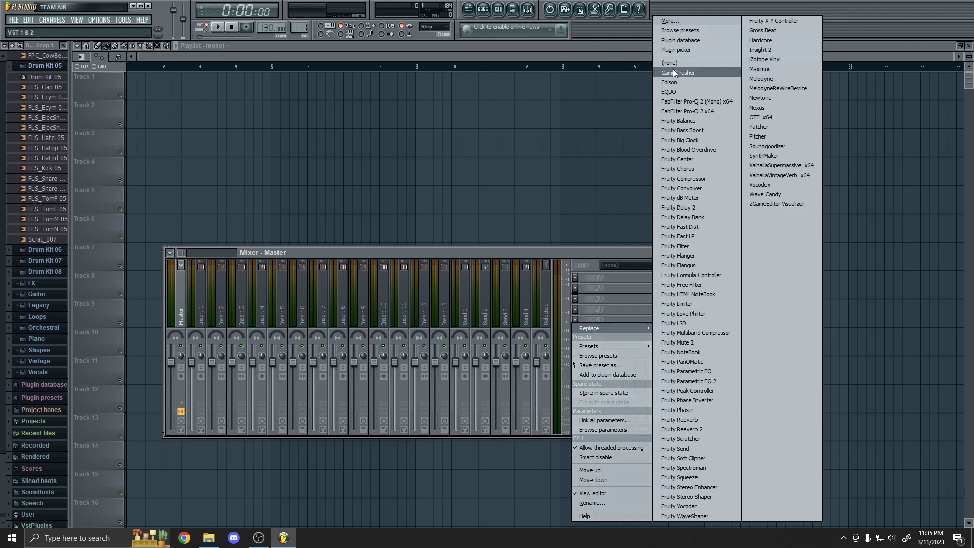
# Step: Create a new project from a template
pyautogui.click(456, 58)
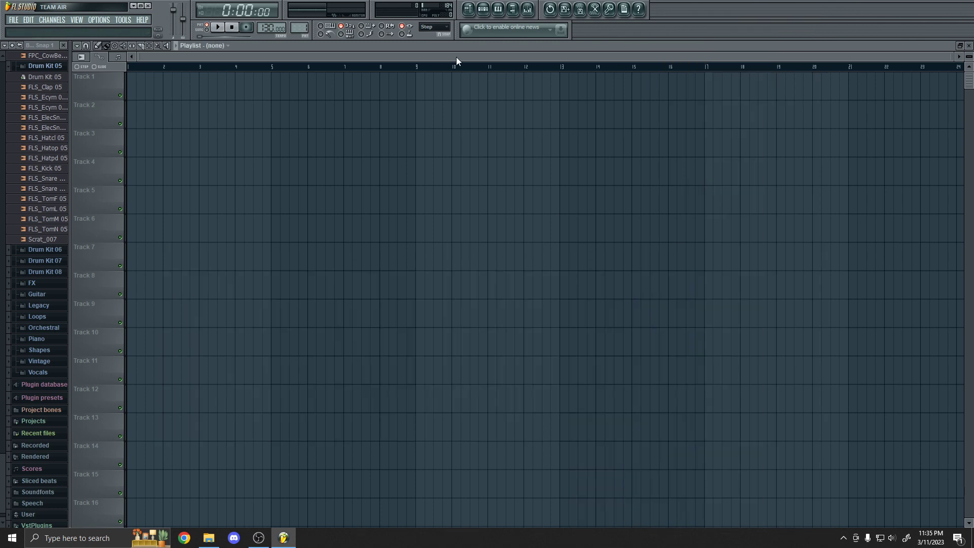
pyautogui.click(12, 21)
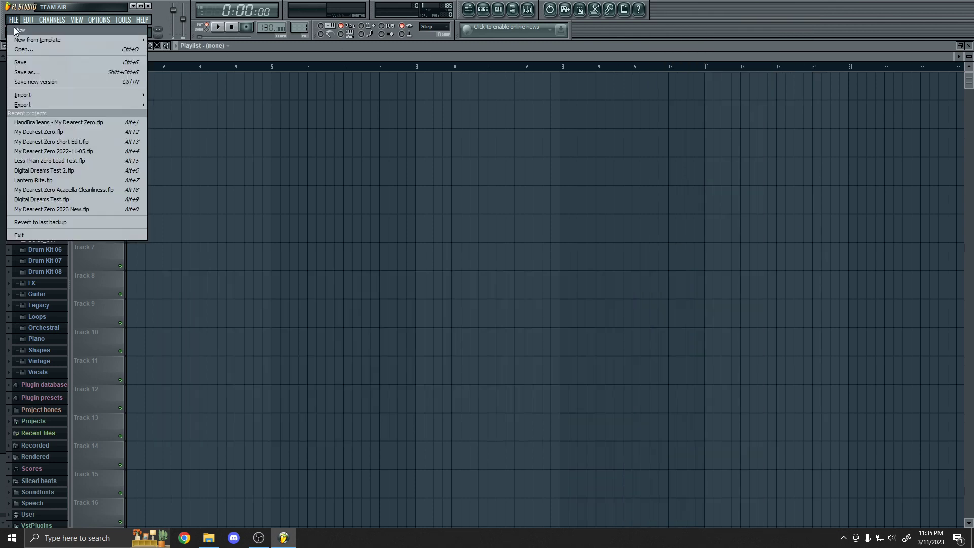
pyautogui.moveTo(37, 40)
pyautogui.click(225, 232)
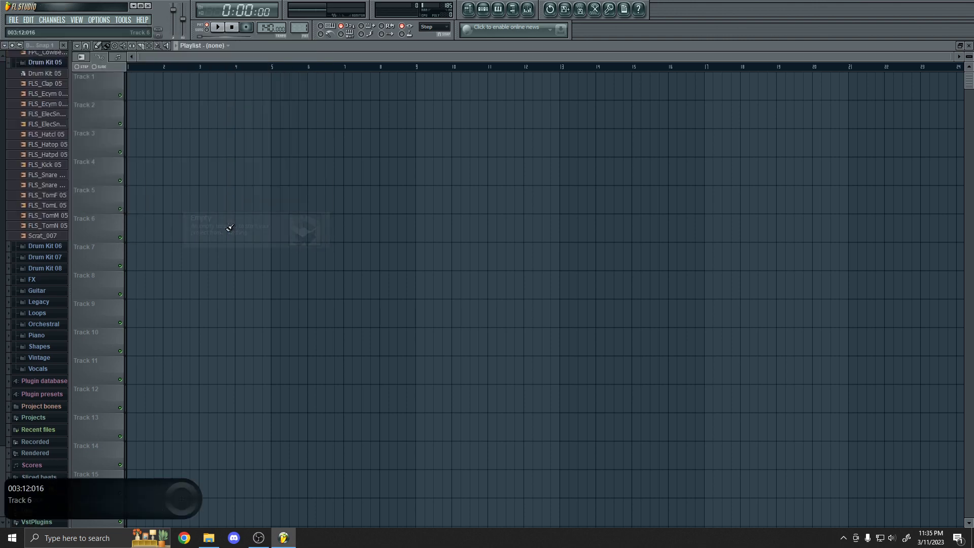
# Step: Import The Weeknd - Less Than Zero (Official Instrumental) onto Track 1 and set the project tempo to 143
pyautogui.click(210, 545)
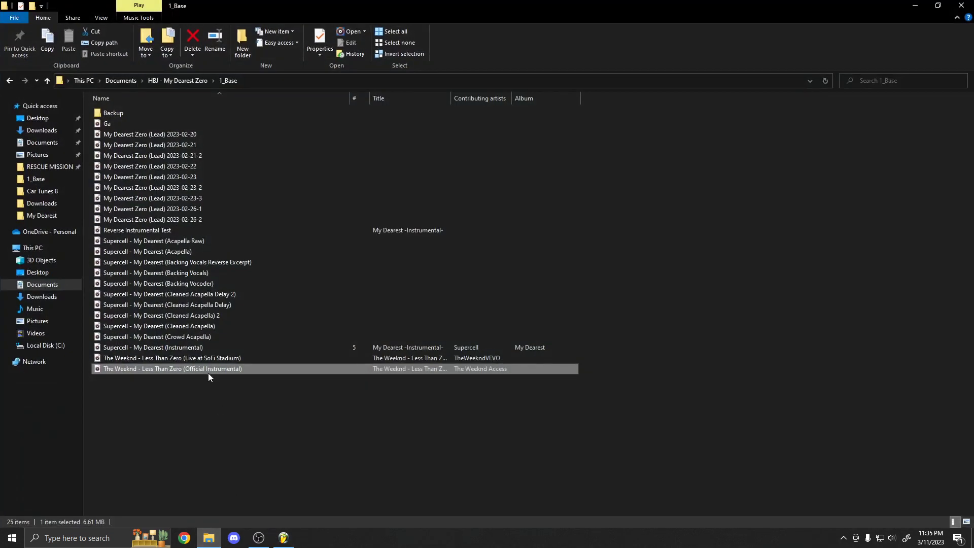
pyautogui.moveTo(230, 401); pyautogui.dragTo(282, 82)
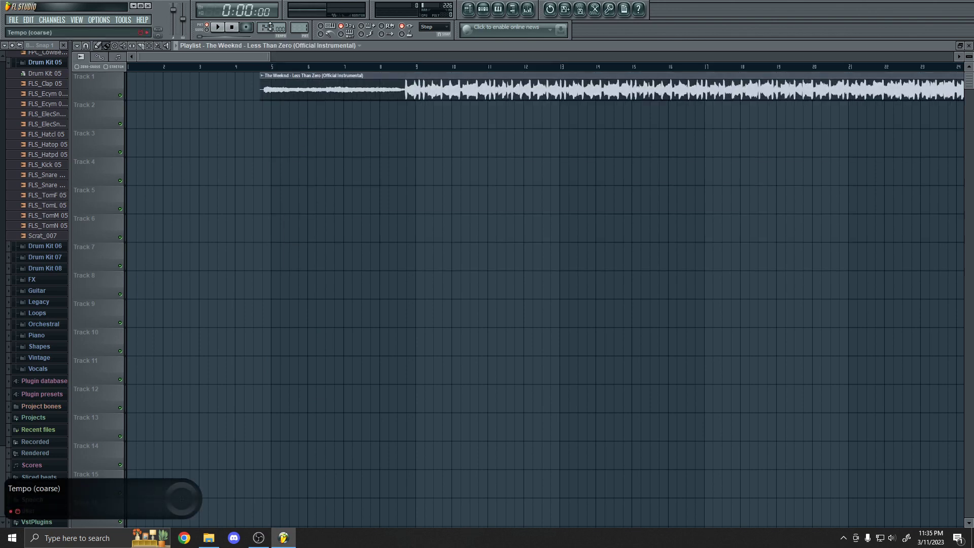
pyautogui.scroll(3, 270, 27)
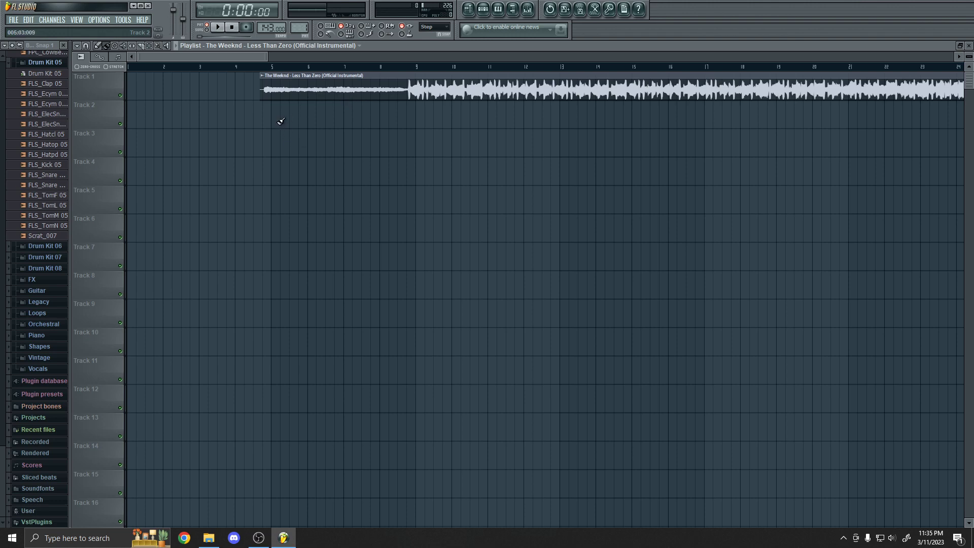
# Step: Shift the instrumental clip on Track 1 so that its first audible sound lines up with bar 5
pyautogui.keyDown('ctrl'); pyautogui.scroll(8, 261, 94); pyautogui.keyUp('ctrl')
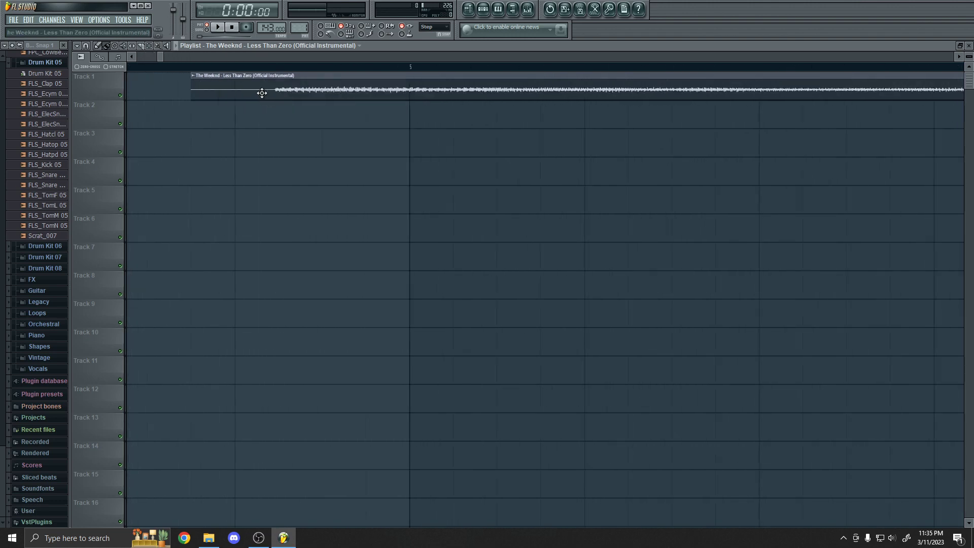
pyautogui.moveTo(303, 93); pyautogui.dragTo(504, 92)
pyautogui.click(435, 26)
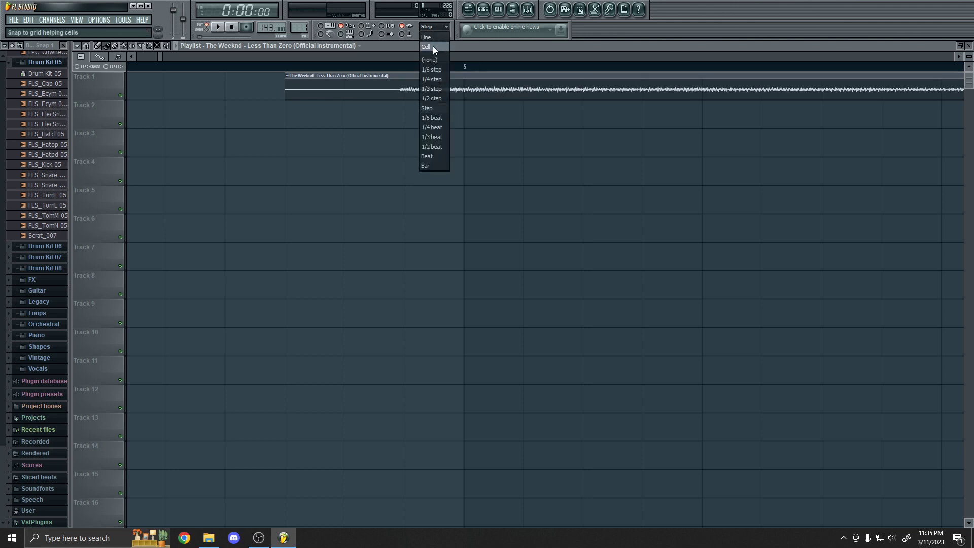
pyautogui.click(533, 89)
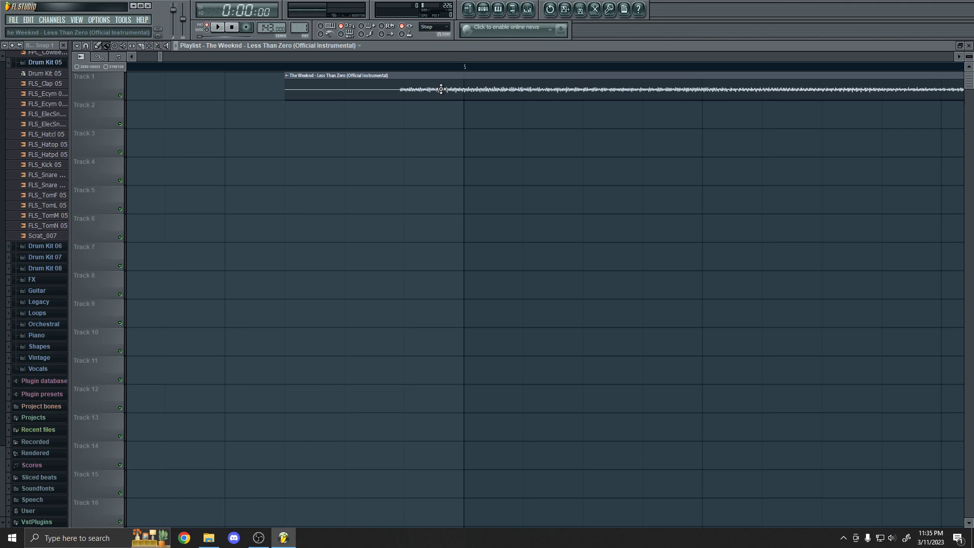
pyautogui.moveTo(441, 89); pyautogui.dragTo(504, 92)
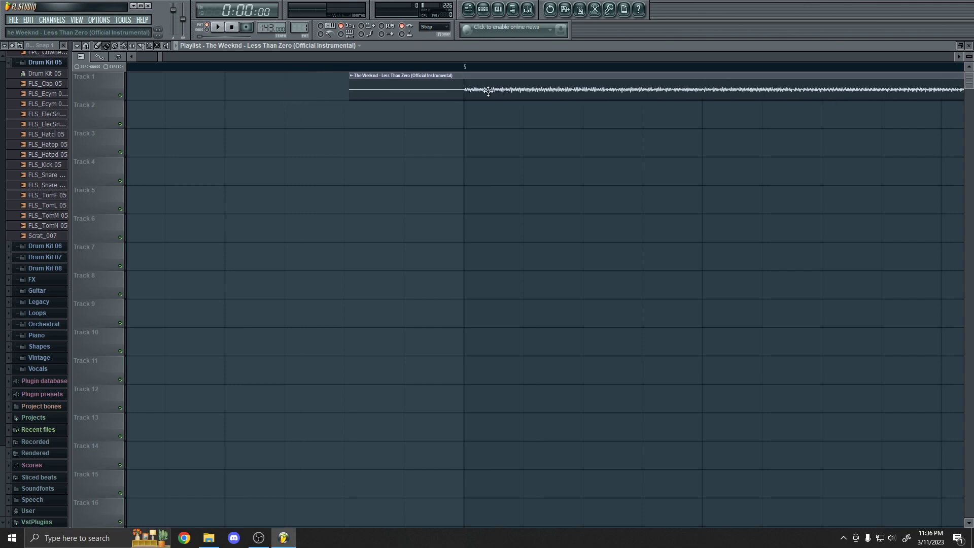
# Step: Check the instrumental's beat entry against bar 9 and play the clip from bar 5 with the metronome on
pyautogui.scroll(-8, 427, 121)
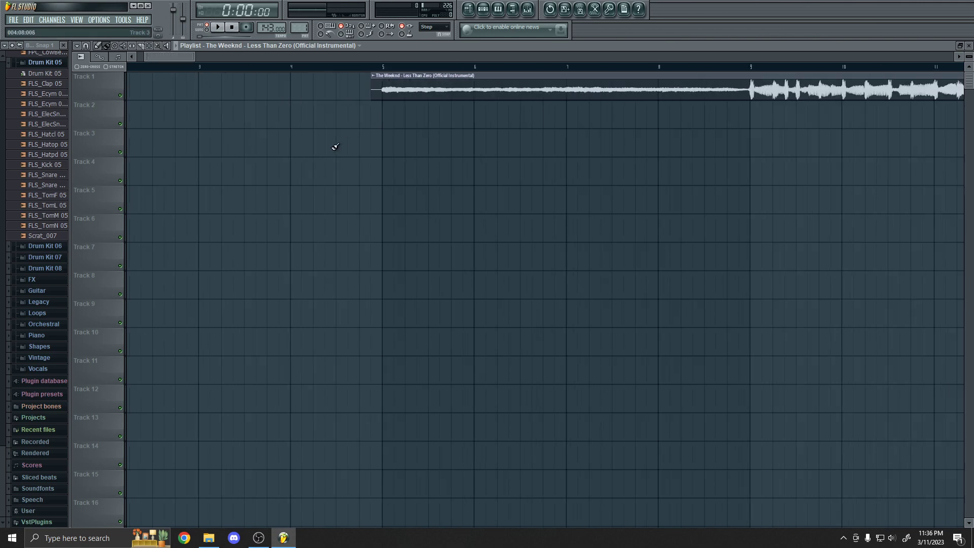
pyautogui.scroll(5, 427, 124)
pyautogui.scroll(4, 483, 99)
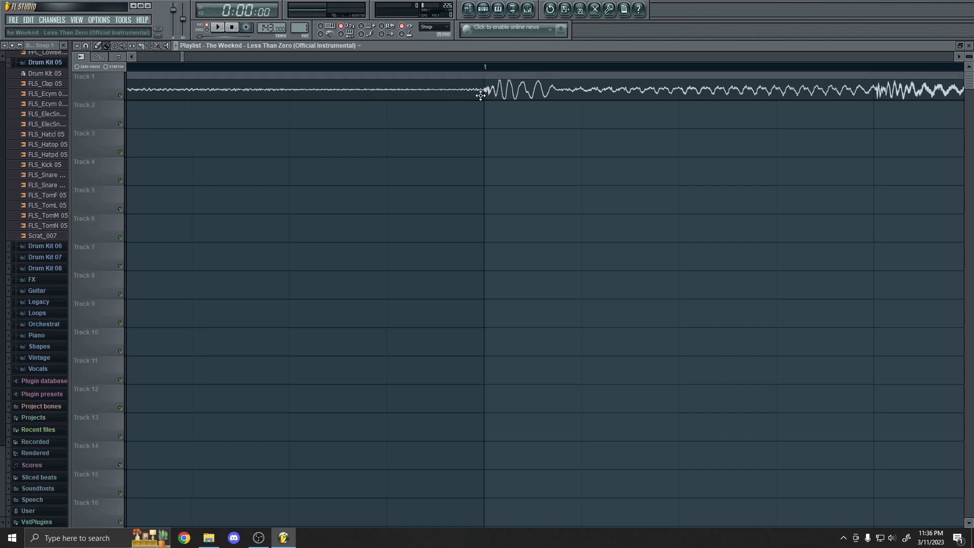
pyautogui.scroll(-10, 481, 96)
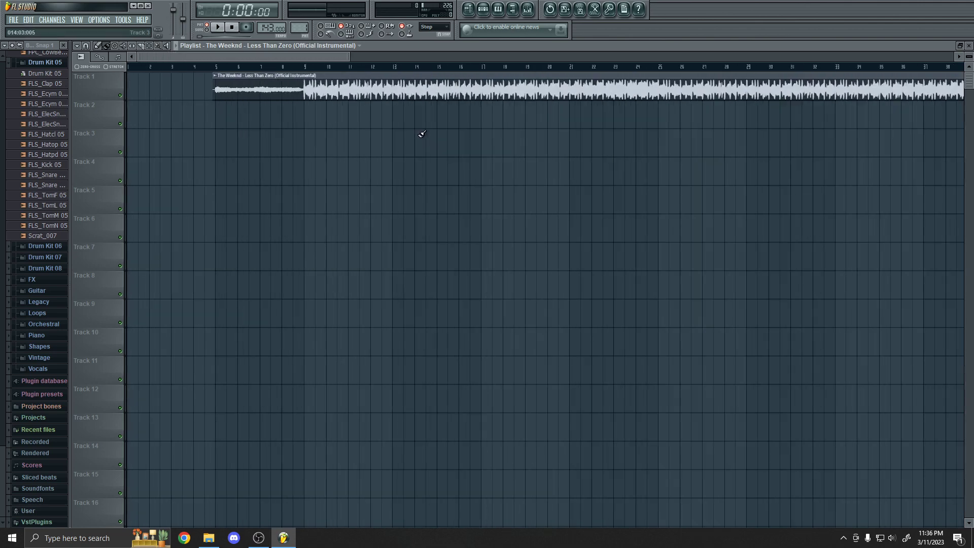
pyautogui.scroll(7, 213, 92)
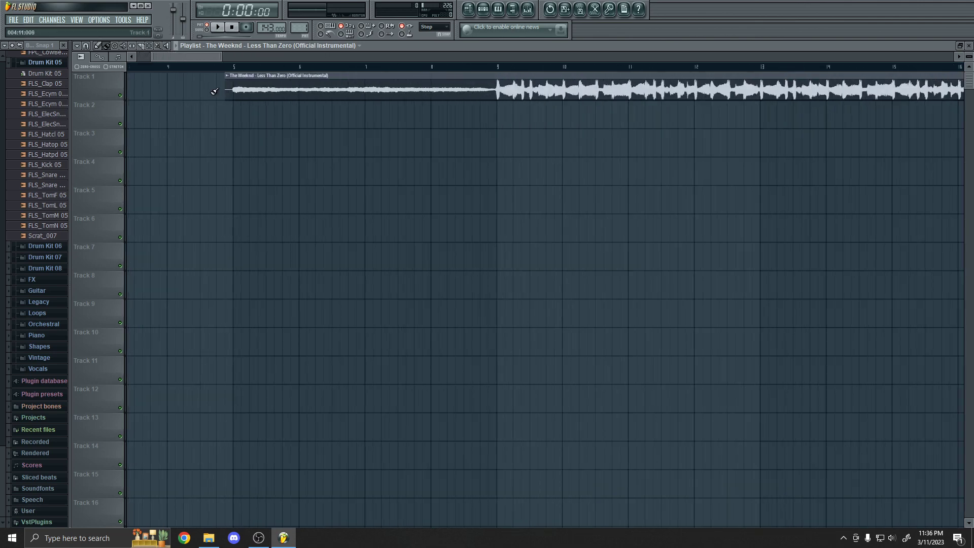
pyautogui.click(326, 35)
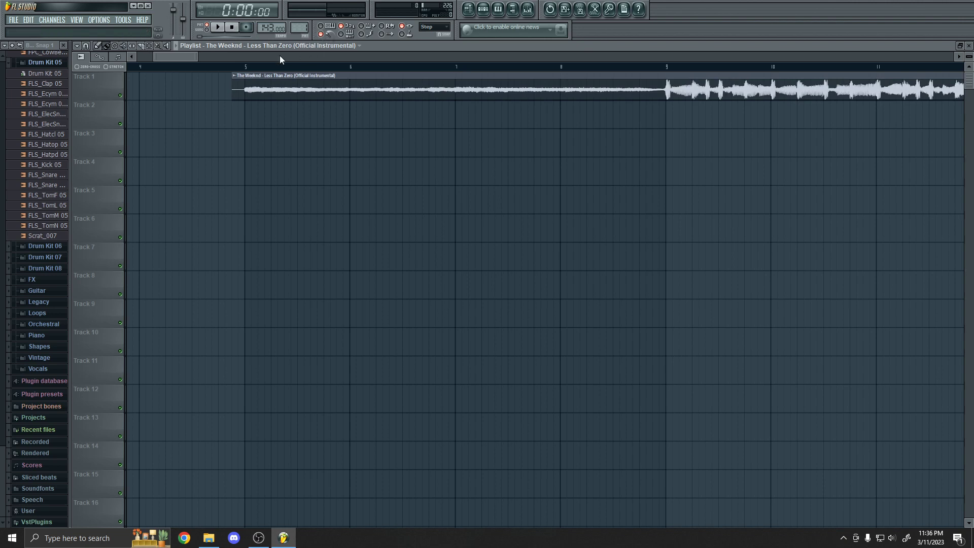
pyautogui.click(248, 69)
pyautogui.scroll(2, 234, 79)
pyautogui.press('space')
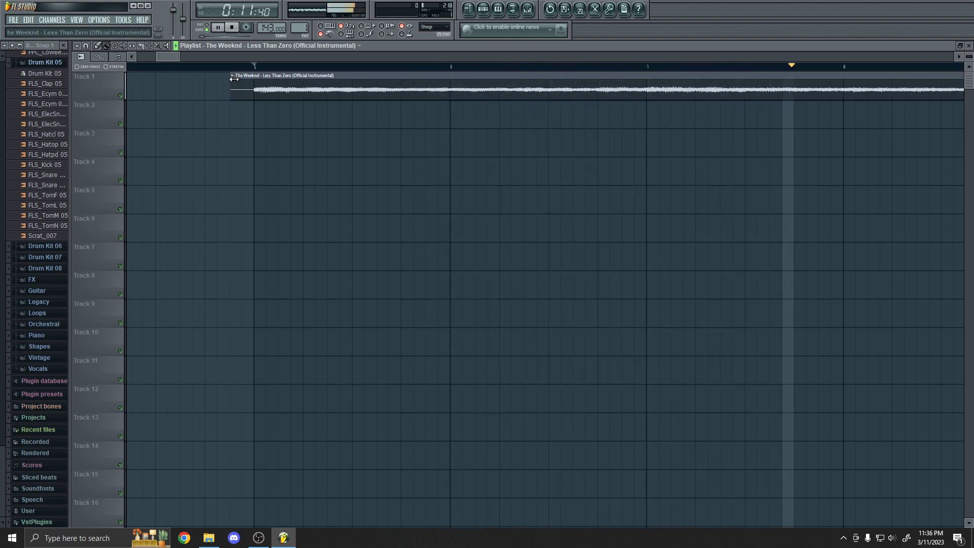
pyautogui.press('space')
# Step: Route the instrumental clip to mixer Insert 1 and load Gross Beat in that track's first effect slot
pyautogui.scroll(-5, 307, 109)
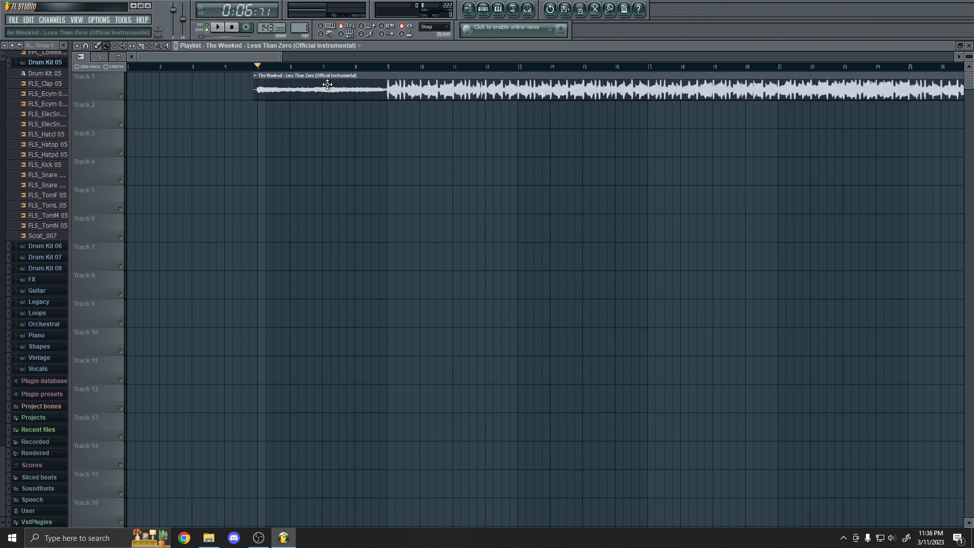
pyautogui.doubleClick(327, 85)
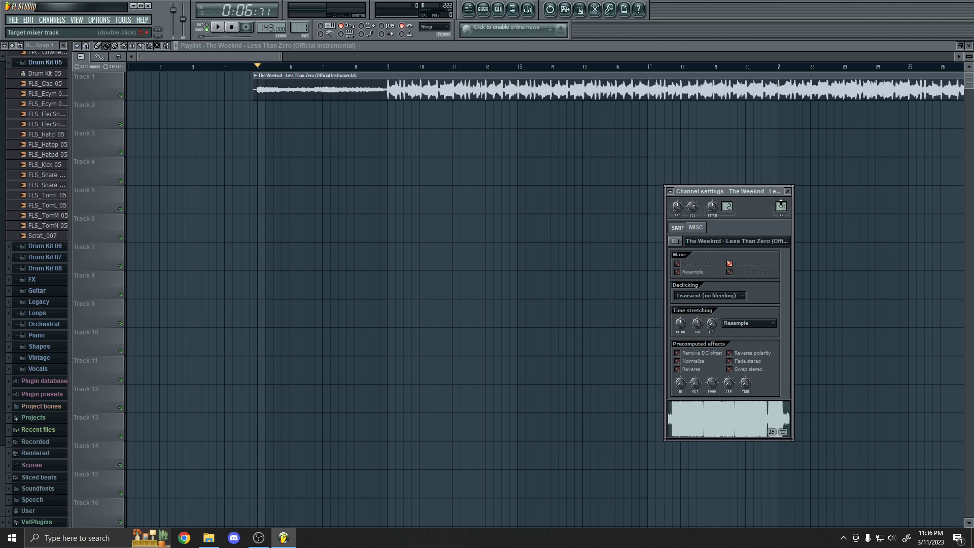
pyautogui.click(527, 10)
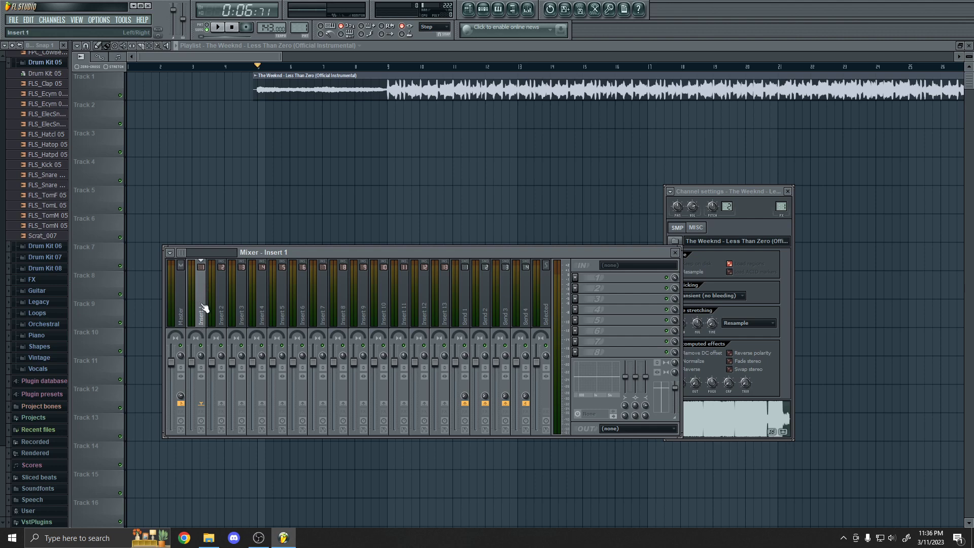
pyautogui.click(577, 278)
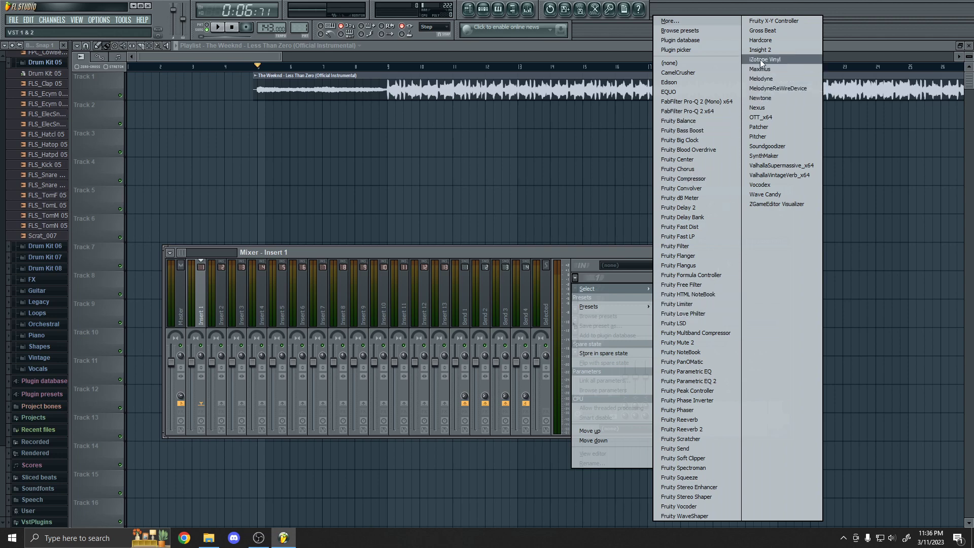
pyautogui.click(769, 31)
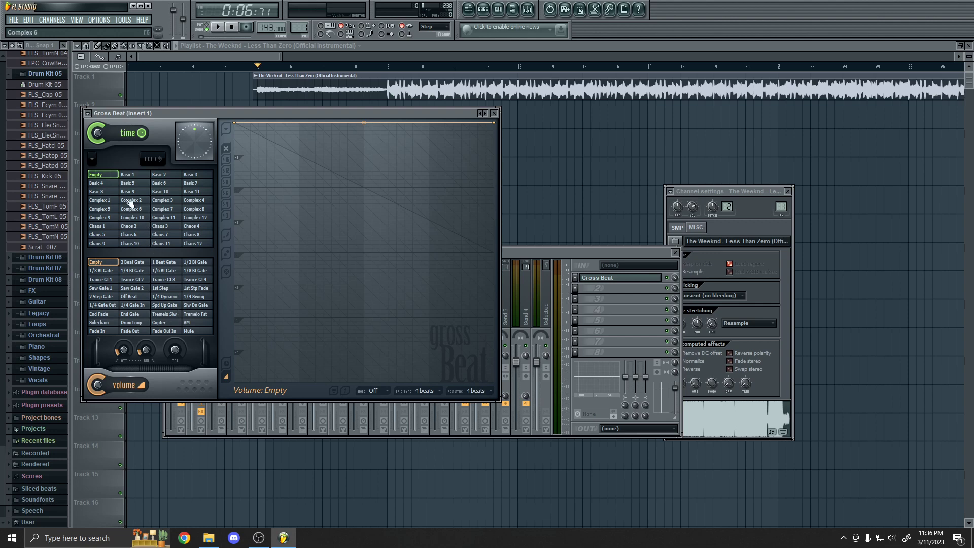
# Step: Audition Gross Beat's time presets Basic 1, Basic 11 and Complex 3 on the instrumental
pyautogui.click(137, 176)
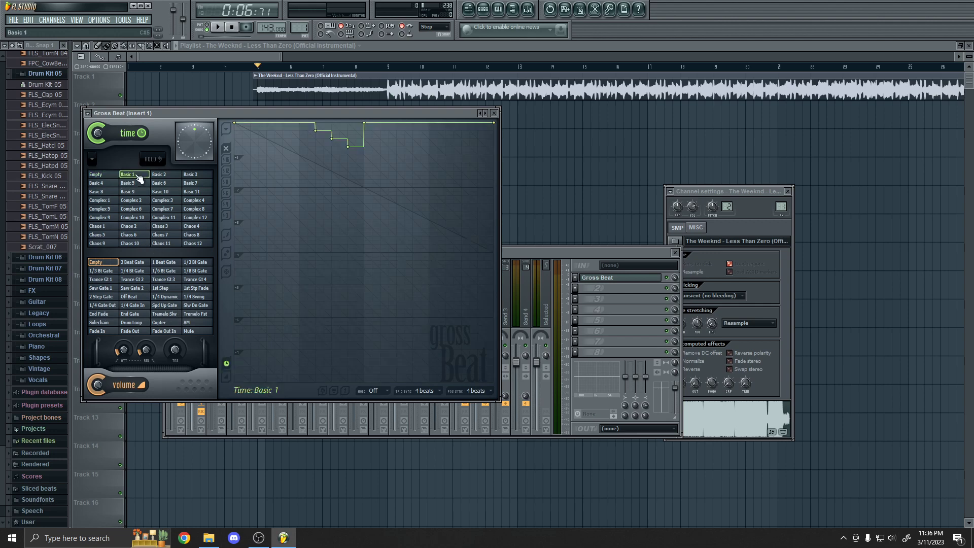
pyautogui.press('space')
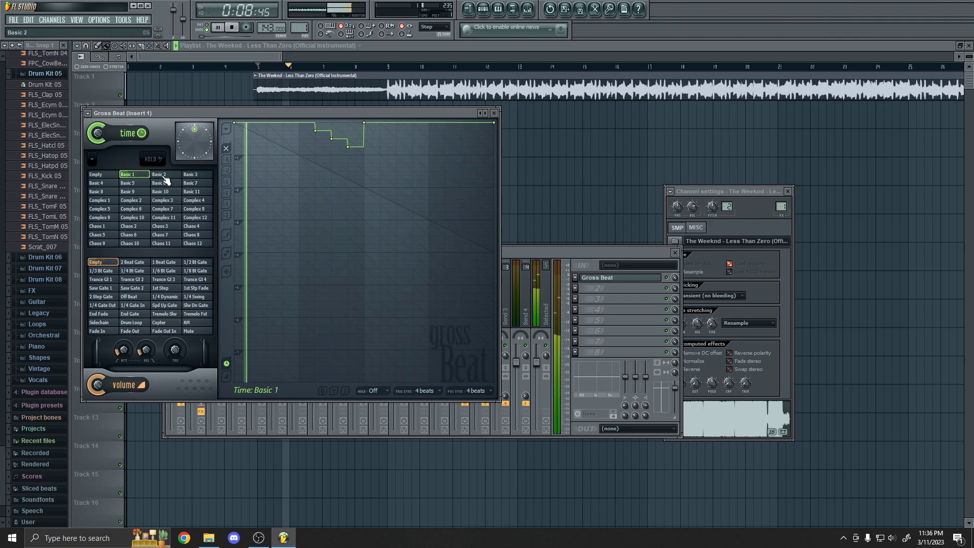
pyautogui.click(192, 192)
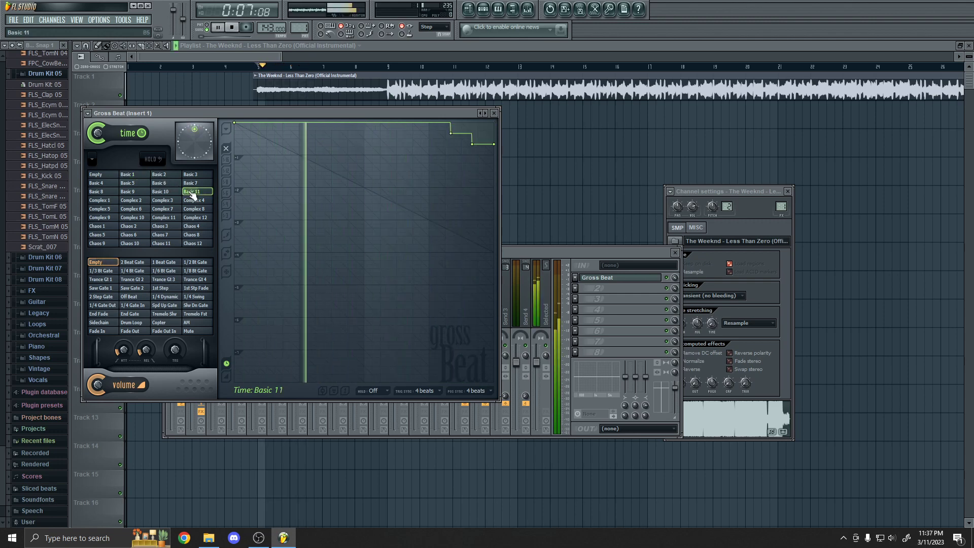
pyautogui.click(164, 201)
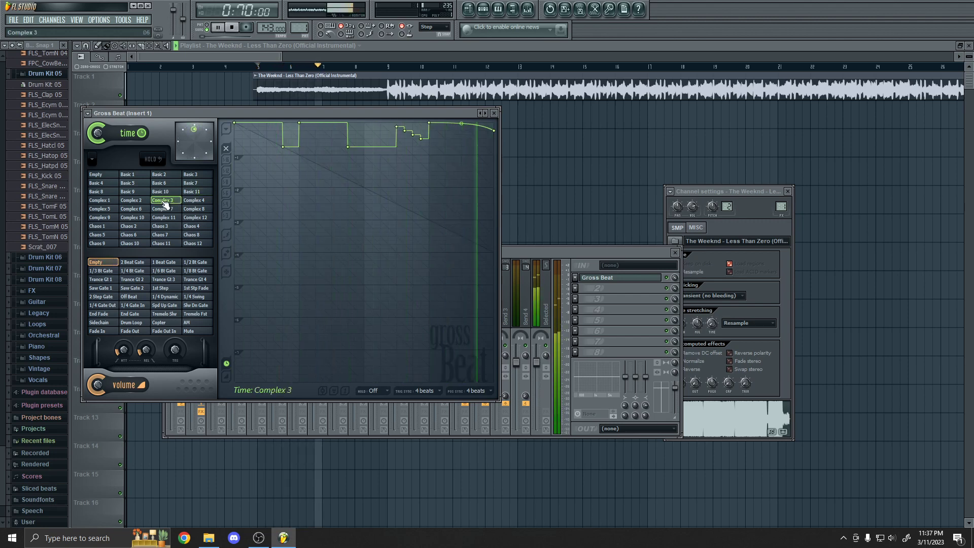
pyautogui.press('space')
# Step: On Gross Beat's Empty time preset, draw a stepped dip with two envelope points and delete the point that ends it
pyautogui.click(104, 175)
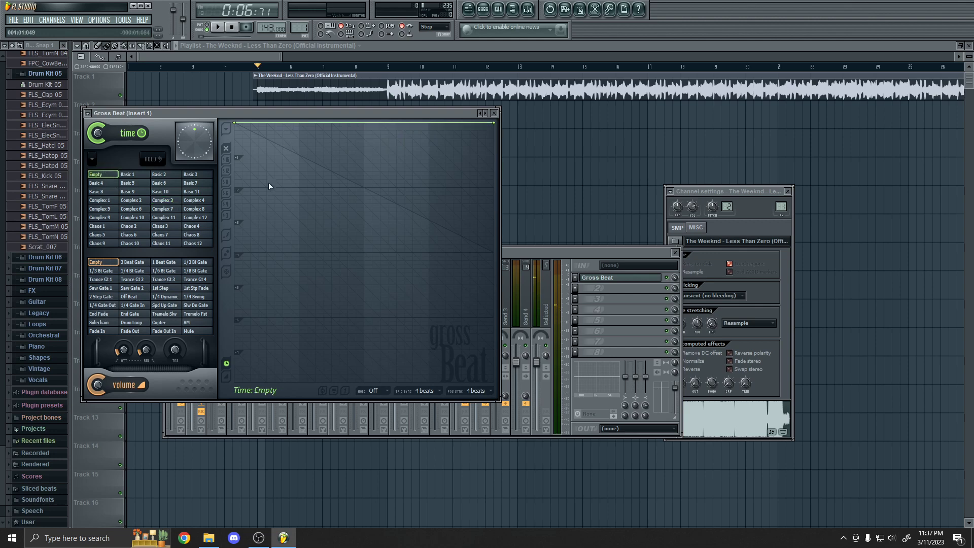
pyautogui.click(348, 151)
pyautogui.moveTo(350, 151); pyautogui.dragTo(387, 117)
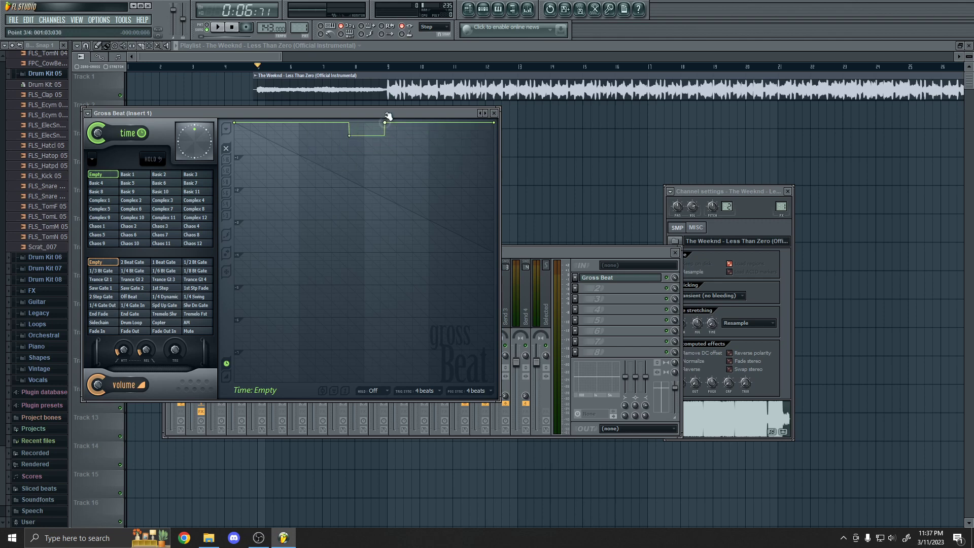
pyautogui.rightClick(386, 123)
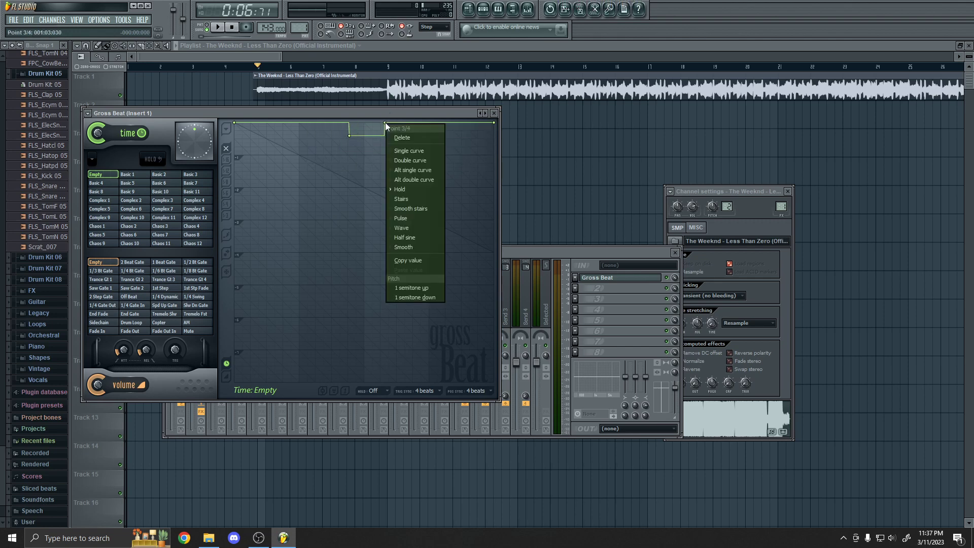
pyautogui.click(400, 137)
# Step: Move the remaining time envelope point to the middle one grid line down, bend its segment into an upward-bowed single curve, and play it
pyautogui.moveTo(350, 136); pyautogui.dragTo(372, 157)
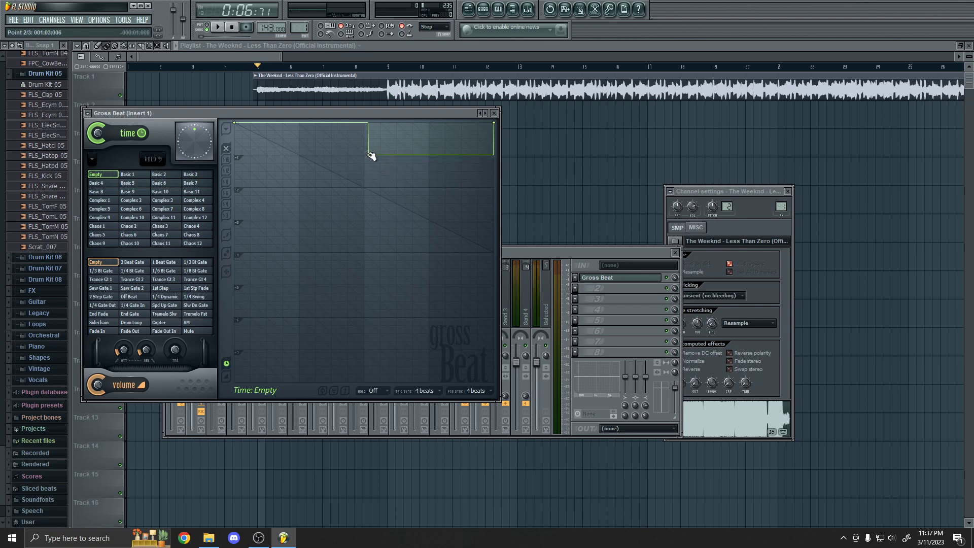
pyautogui.rightClick(369, 156)
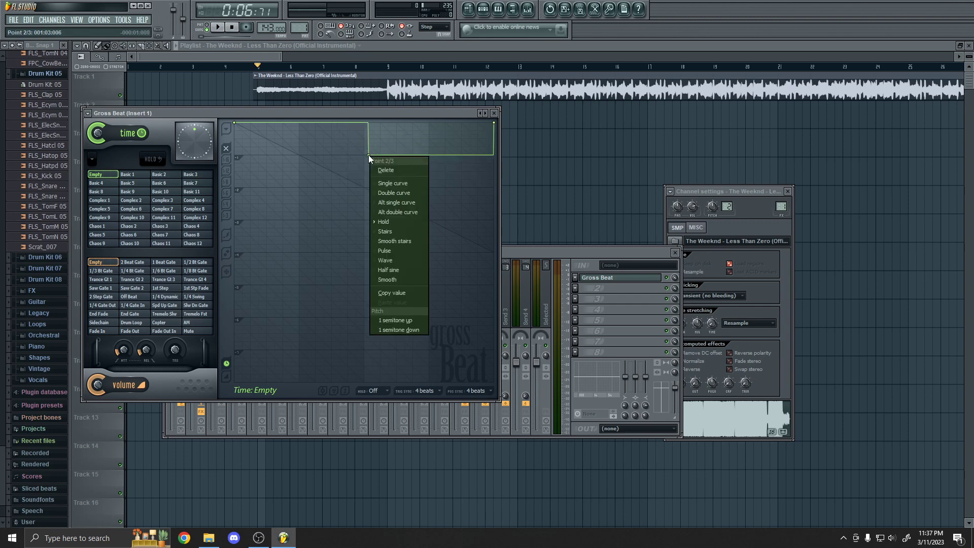
pyautogui.click(389, 193)
pyautogui.moveTo(301, 138); pyautogui.dragTo(302, 129)
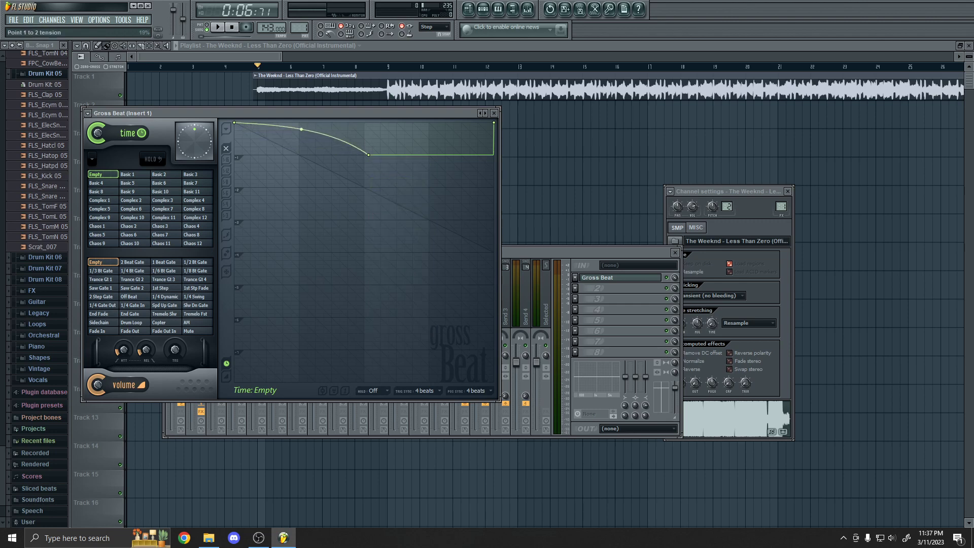
pyautogui.press('space')
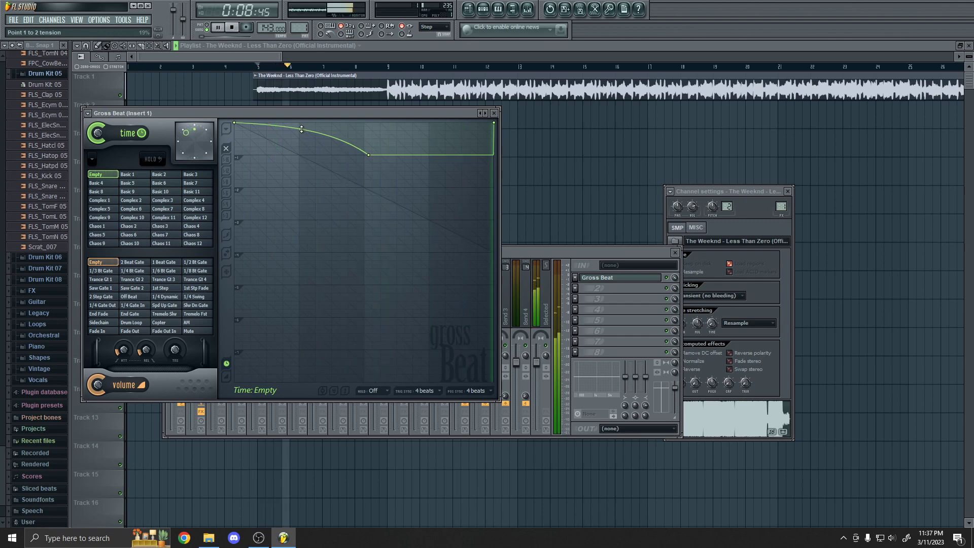
pyautogui.press('space')
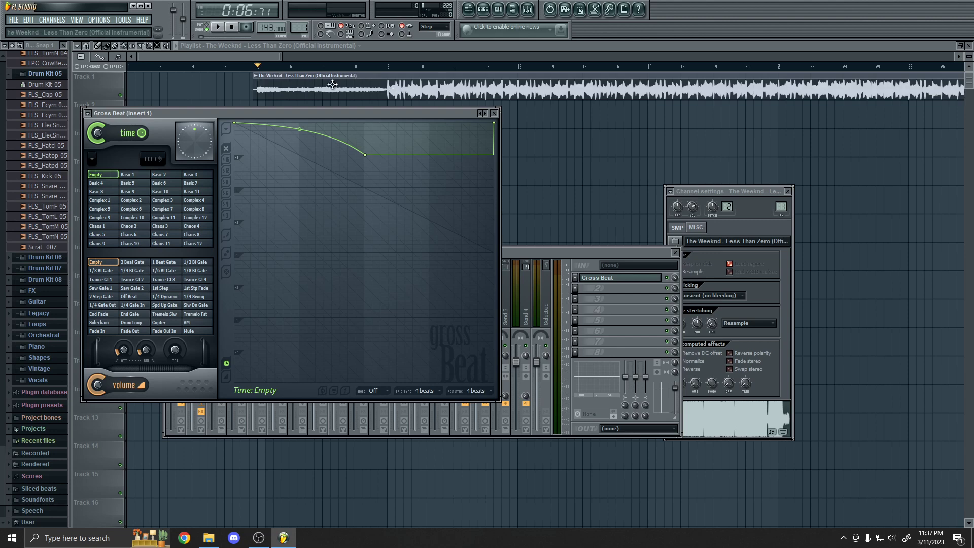
pyautogui.click(265, 87)
pyautogui.scroll(8, 257, 82)
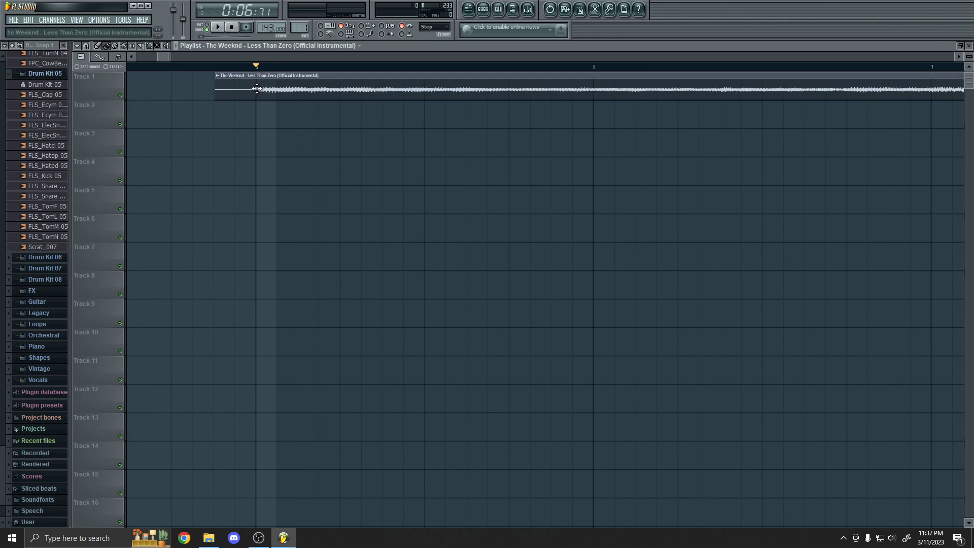
pyautogui.scroll(-8, 274, 101)
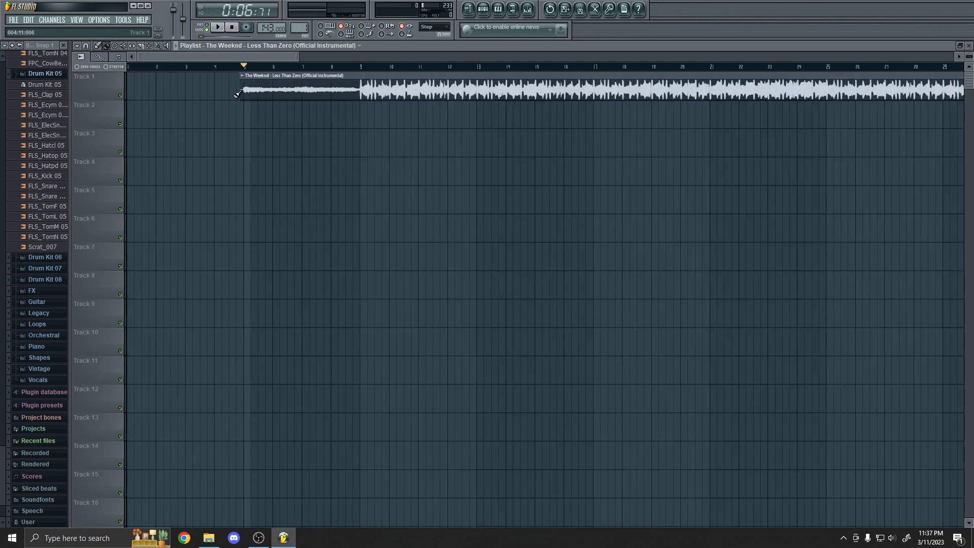
# Step: Play the start of the instrumental through Gross Beat on Insert 1 and stop playback
pyautogui.scroll(4, 244, 88)
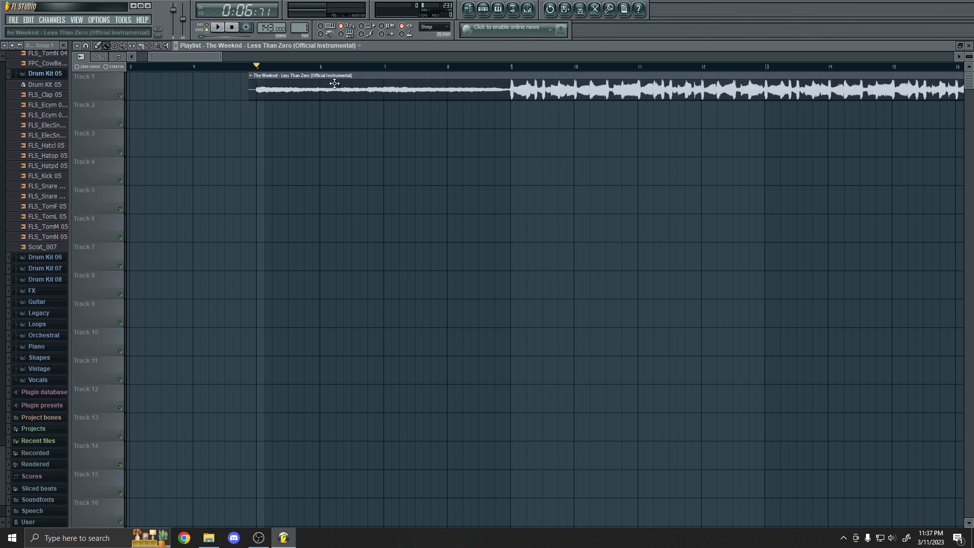
pyautogui.scroll(-3, 344, 101)
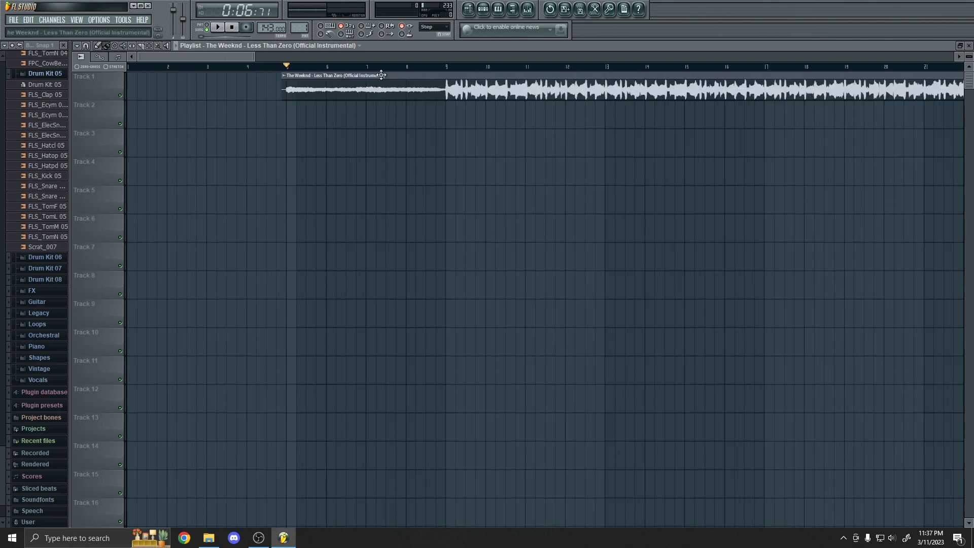
pyautogui.click(528, 9)
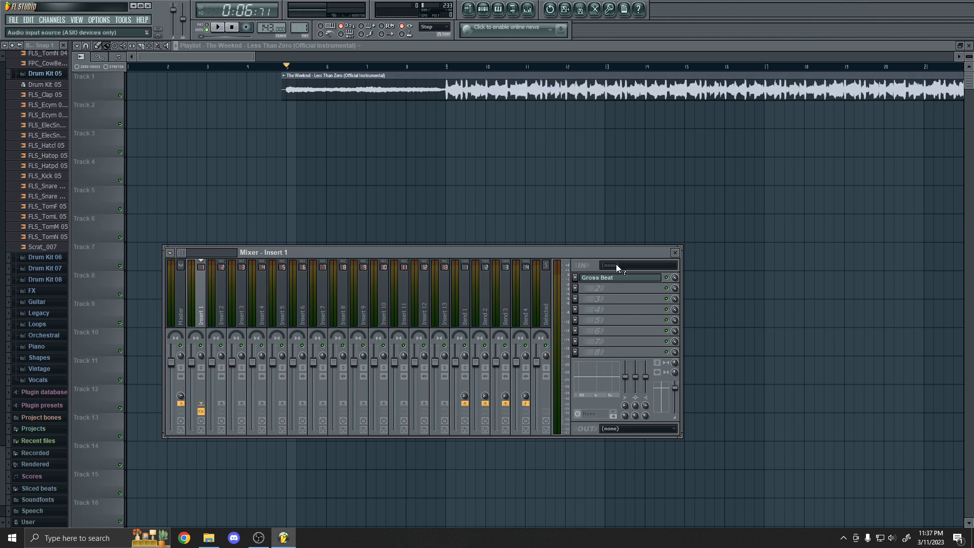
pyautogui.press('space')
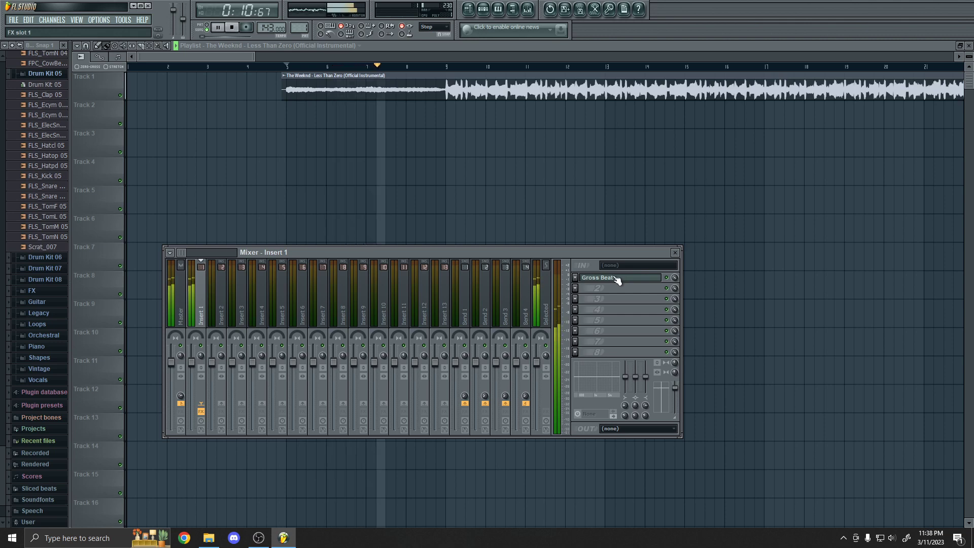
pyautogui.press('space')
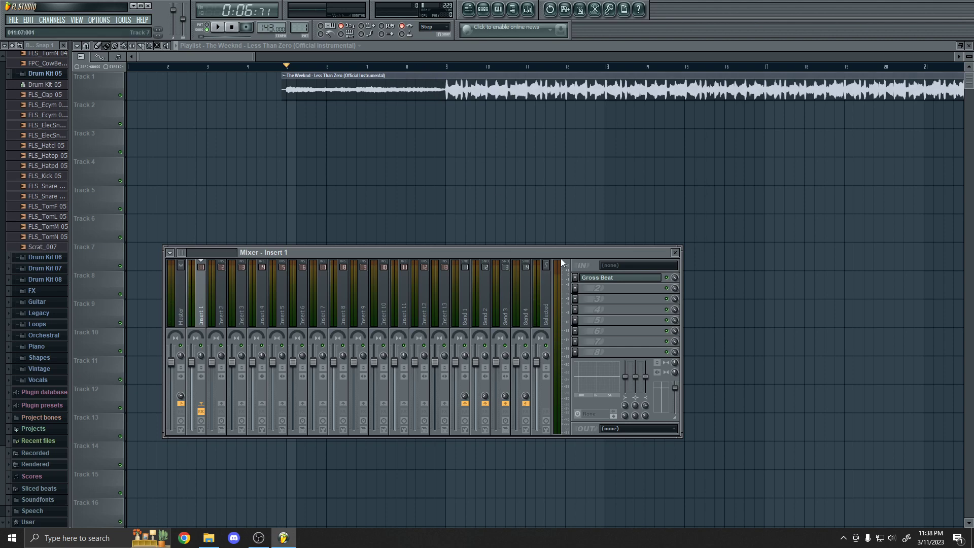
# Step: Create an automation clip for the mix level of Gross Beat on Insert 1 and enlarge Track 2's height in the playlist
pyautogui.rightClick(676, 279)
pyautogui.click(705, 338)
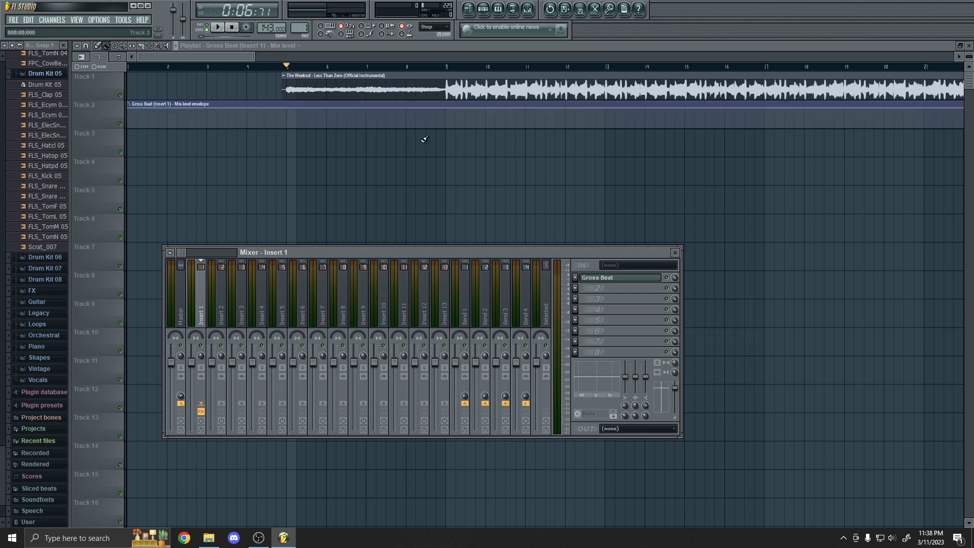
pyautogui.click(363, 126)
pyautogui.moveTo(108, 127); pyautogui.dragTo(93, 430)
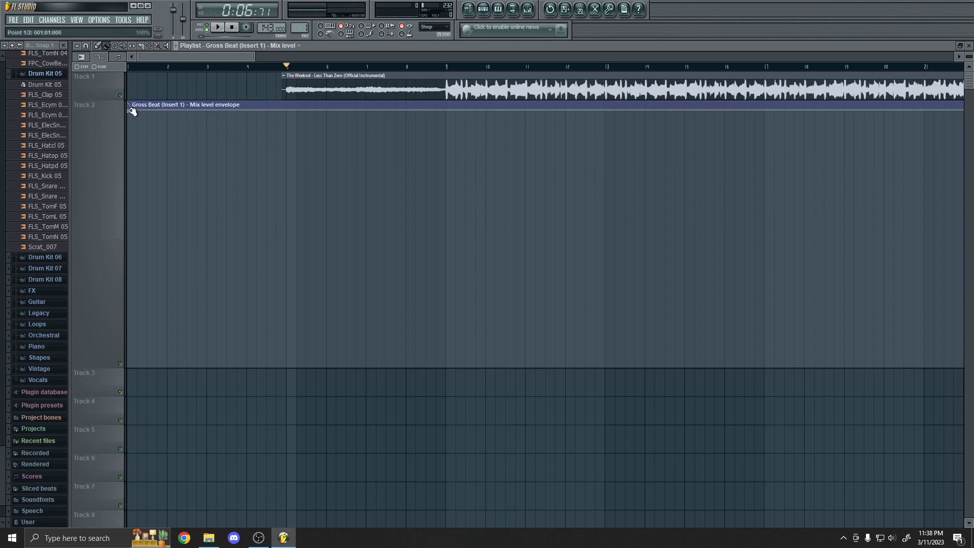
# Step: Shape the mix level envelope to stay at 0% throughout, except for a full-level block from bar 8 to bar 9
pyautogui.moveTo(130, 111); pyautogui.dragTo(130, 365)
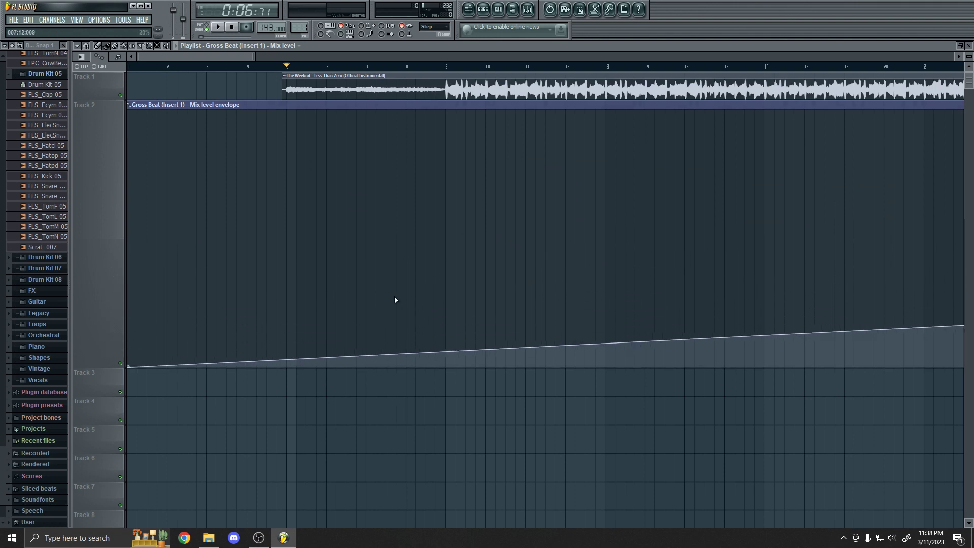
pyautogui.rightClick(406, 307)
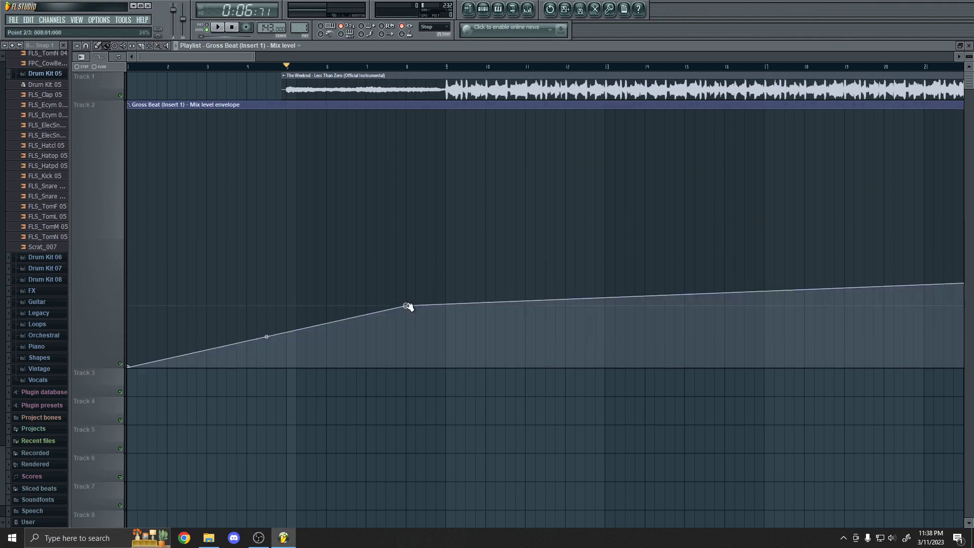
pyautogui.moveTo(407, 307); pyautogui.dragTo(412, 391)
pyautogui.rightClick(434, 207)
pyautogui.moveTo(434, 207); pyautogui.dragTo(407, 403)
pyautogui.scroll(-8, 396, 331)
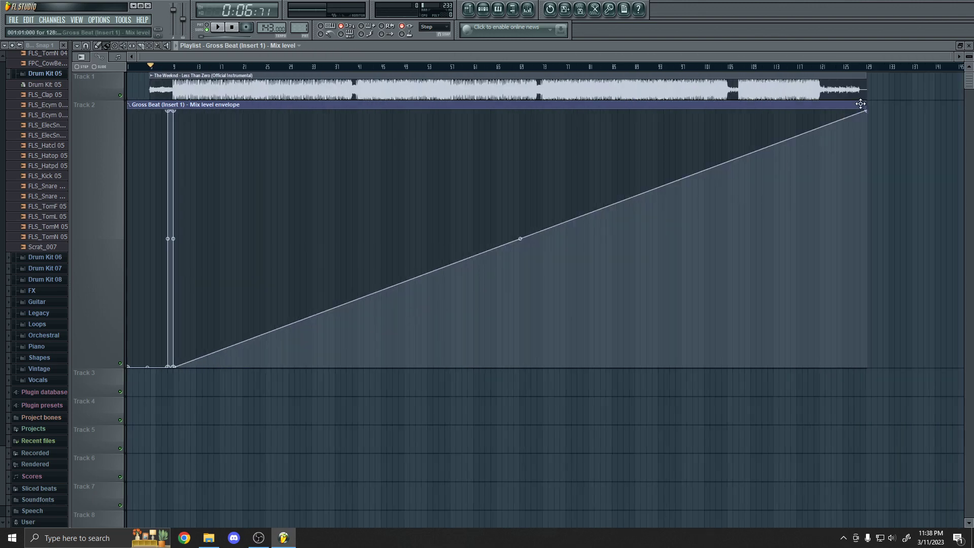
pyautogui.moveTo(867, 111); pyautogui.dragTo(841, 491)
# Step: Play the instrumental through the automated block between bars 8 and 9, past the start of bar 9
pyautogui.scroll(1, 219, 285)
pyautogui.scroll(5, 191, 277)
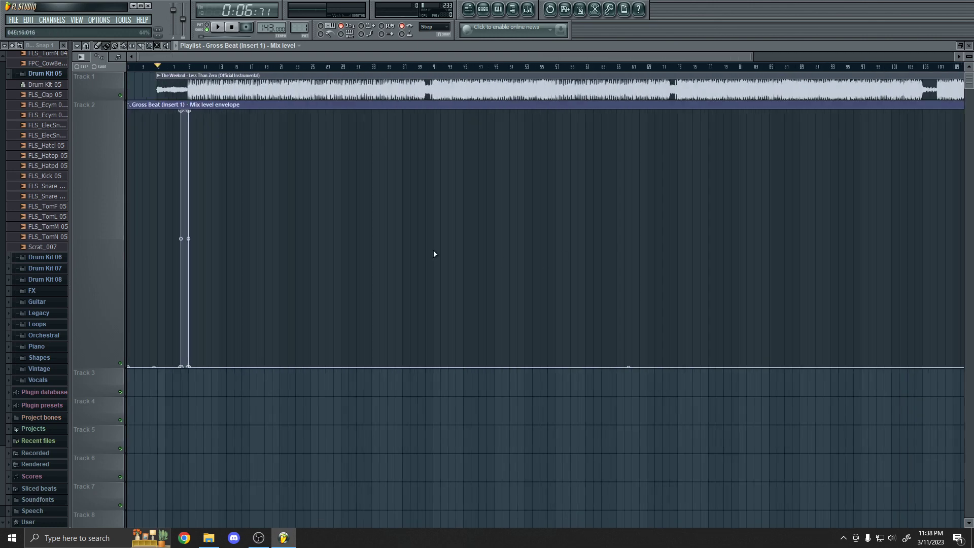
pyautogui.scroll(1, 313, 197)
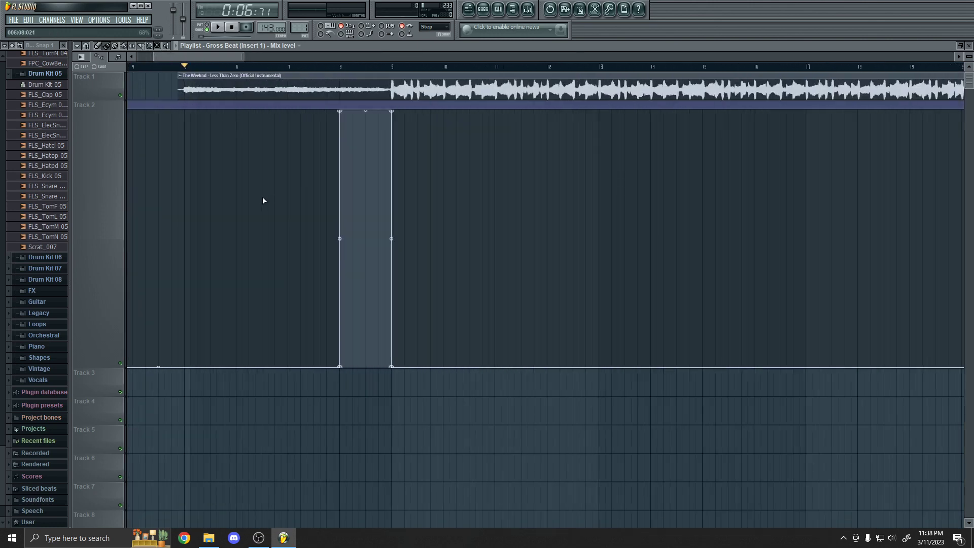
pyautogui.press('space')
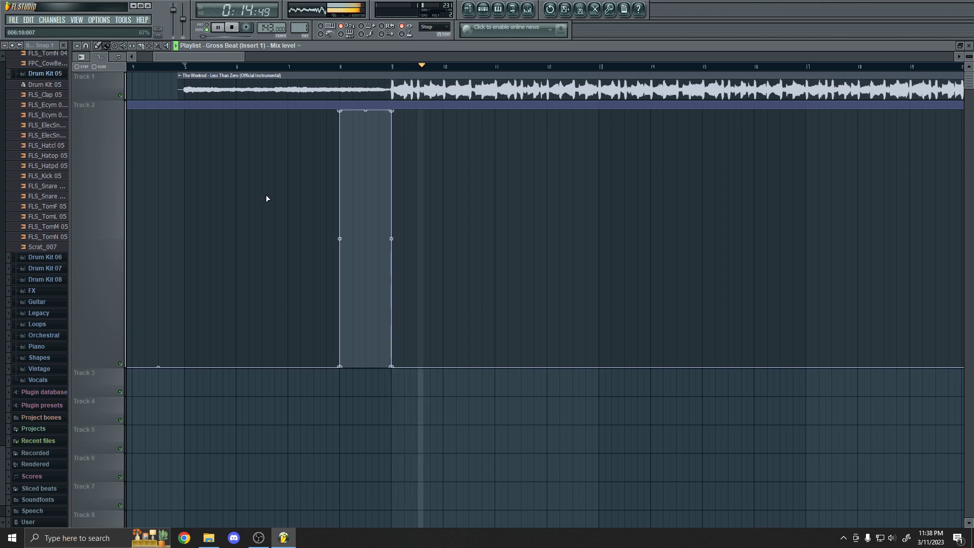
pyautogui.press('space')
# Step: Browse Gross Beat's volume gate presets, including 2 Beat Gate, 1/6 Bt Gate and 1/8 Bt Gate, and choose 1/4 Bt Gate
pyautogui.click(533, 12)
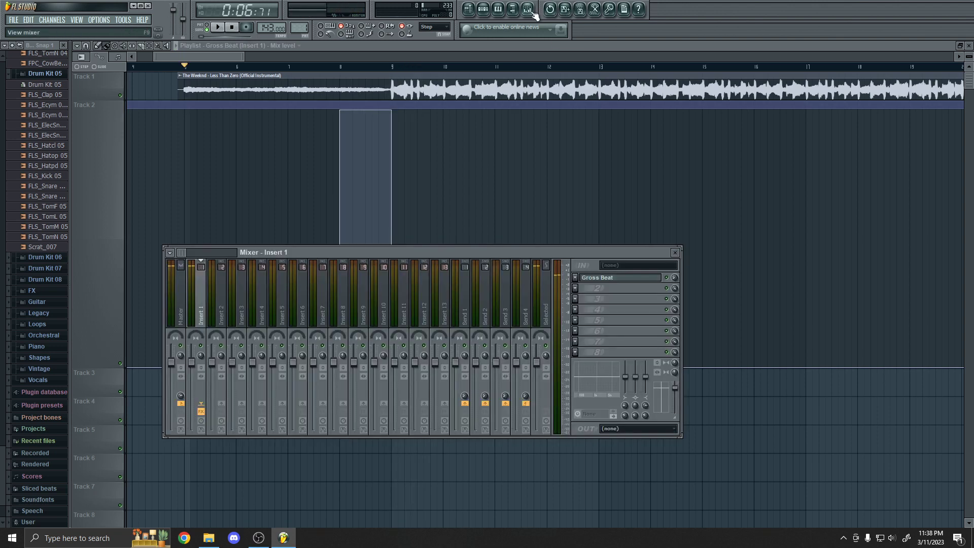
pyautogui.click(608, 278)
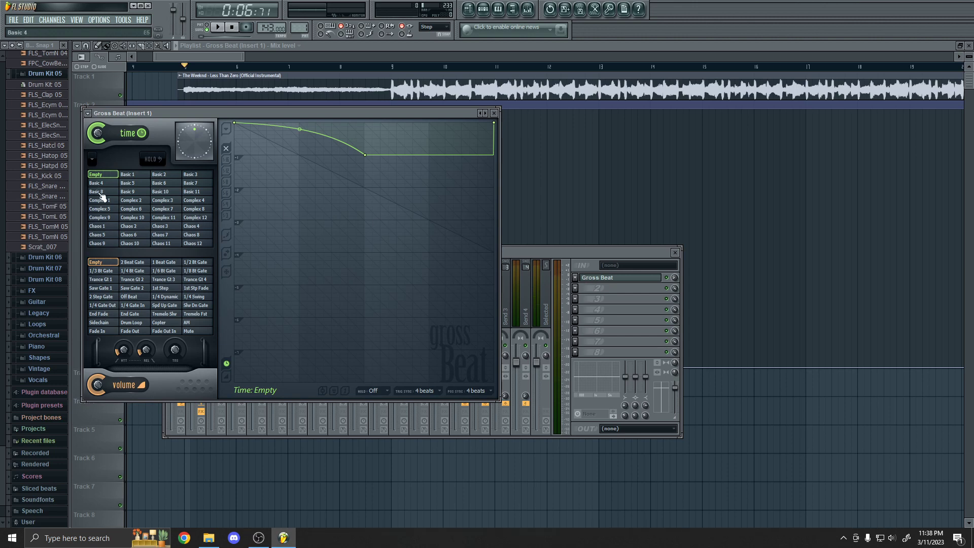
pyautogui.click(135, 263)
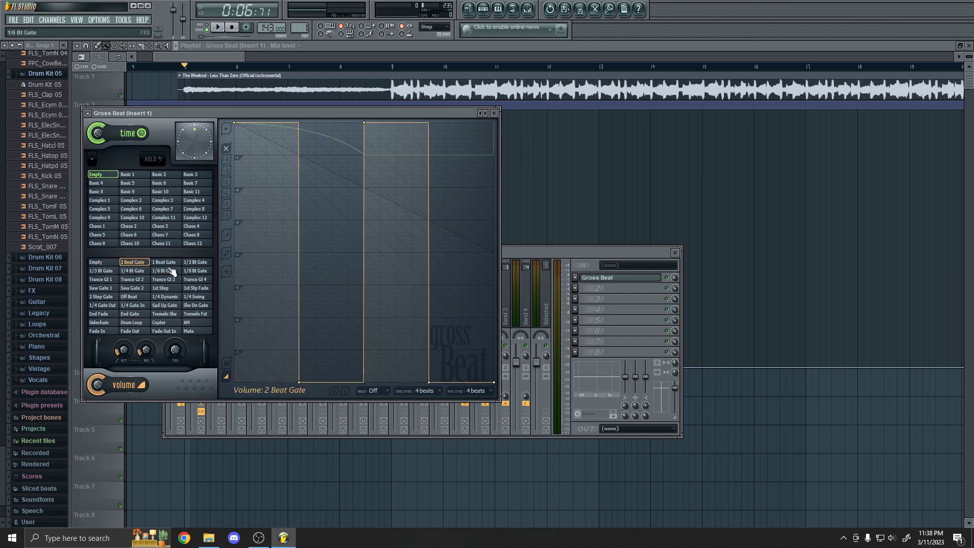
pyautogui.click(177, 263)
pyautogui.click(141, 272)
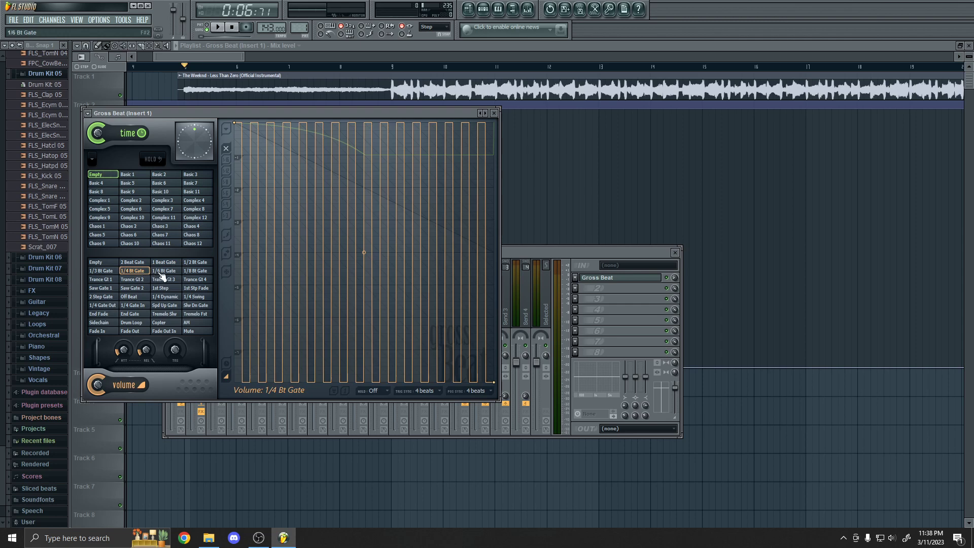
pyautogui.click(161, 274)
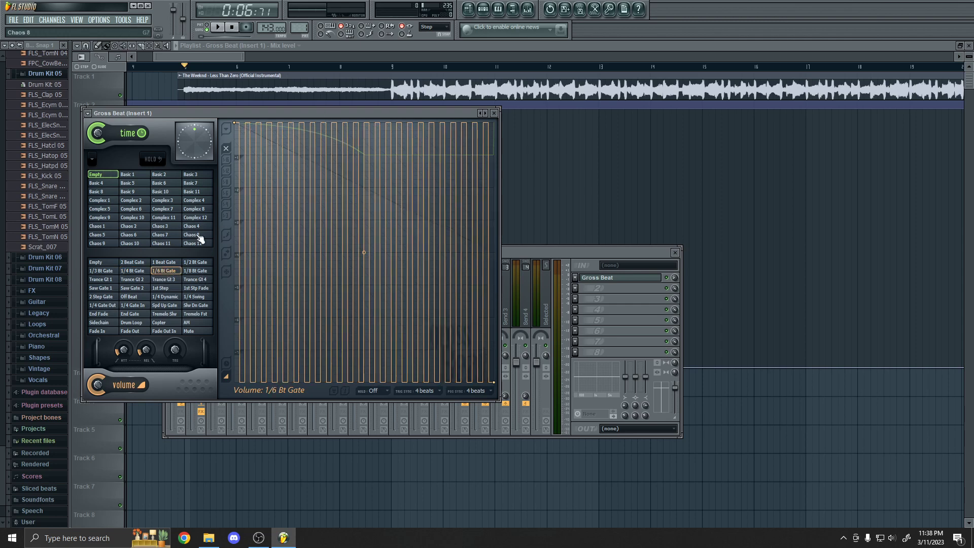
pyautogui.click(194, 271)
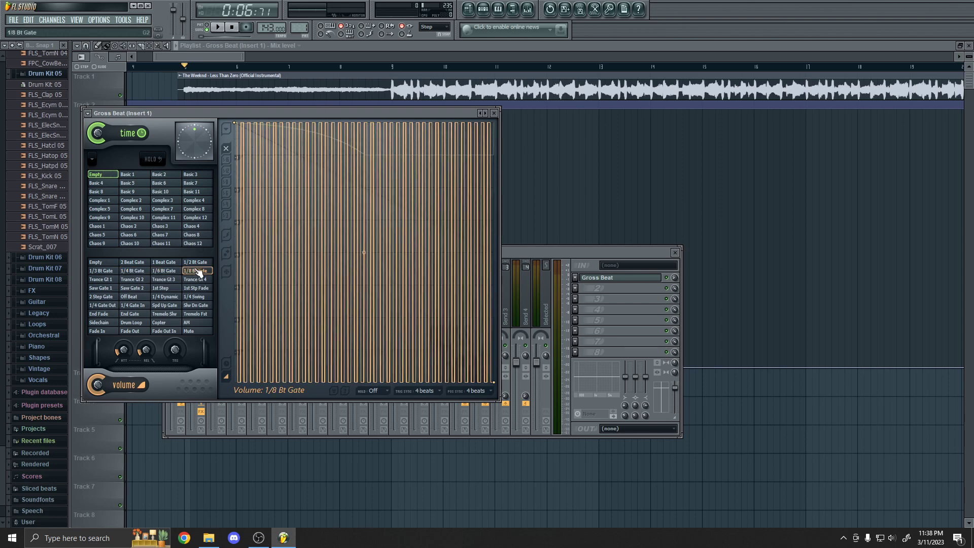
pyautogui.click(144, 272)
# Step: Extend the full-level block of the mix level envelope back to bar 5, with a ramp rising from about bar 2
pyautogui.press('F12')
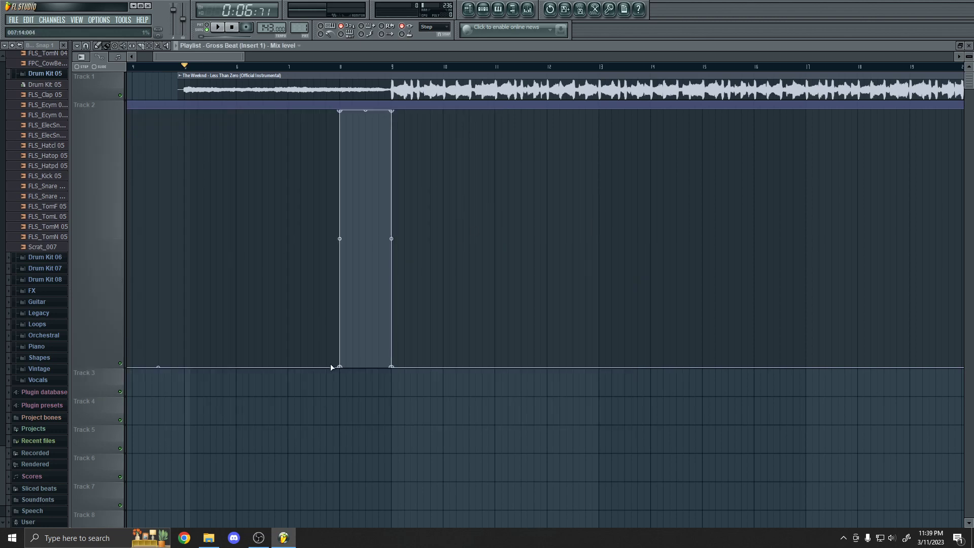
pyautogui.moveTo(330, 370); pyautogui.dragTo(87, 404)
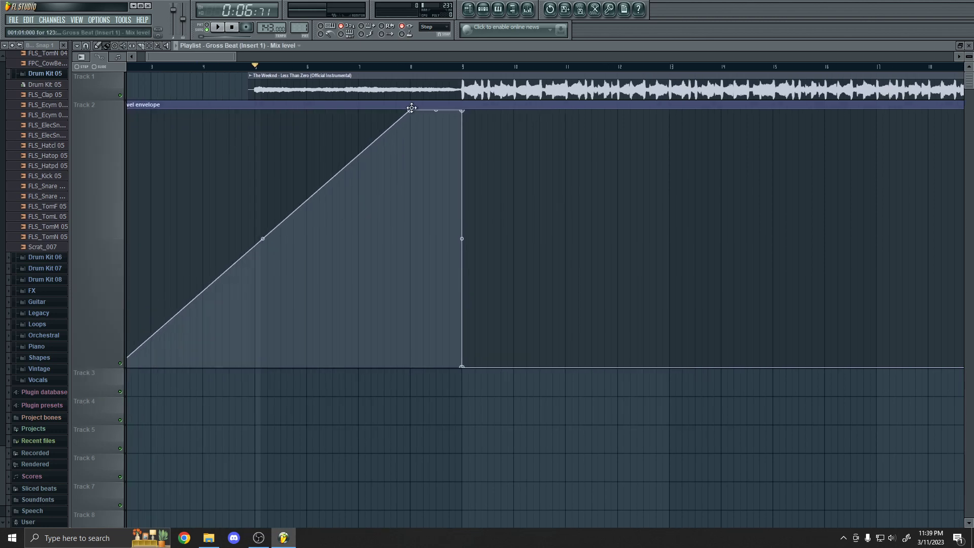
pyautogui.moveTo(412, 108); pyautogui.dragTo(255, 101)
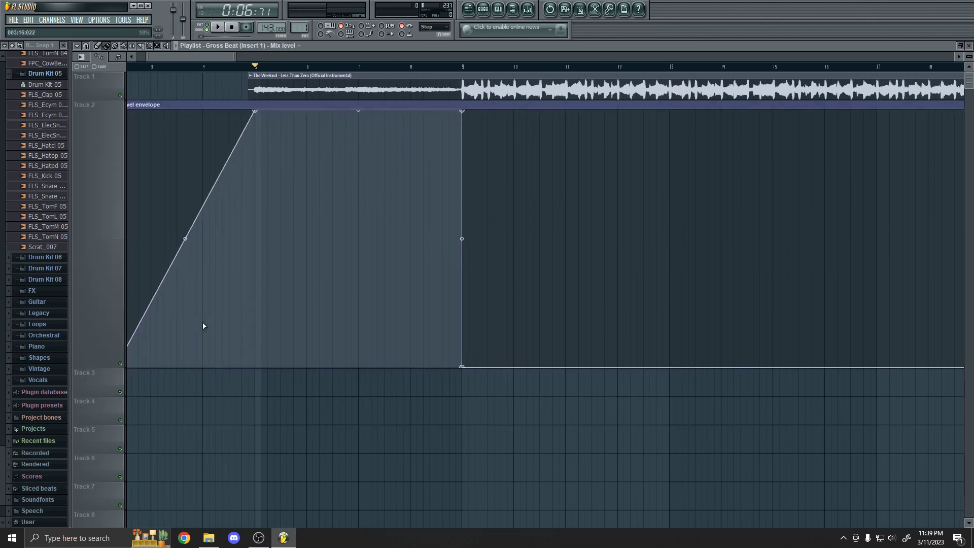
# Step: Delete the middle point of Gross Beat's Empty time envelope to flatten it, and return to the playlist
pyautogui.click(528, 9)
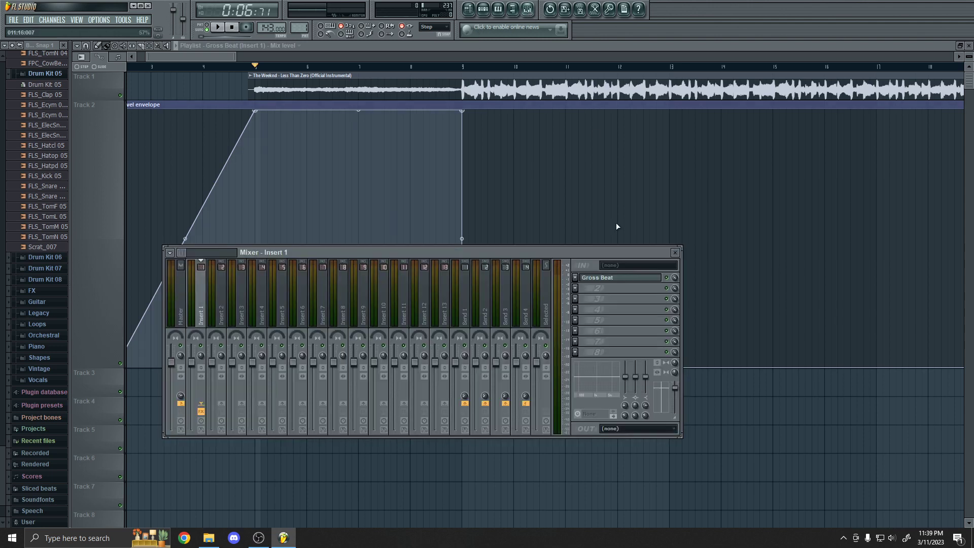
pyautogui.click(634, 279)
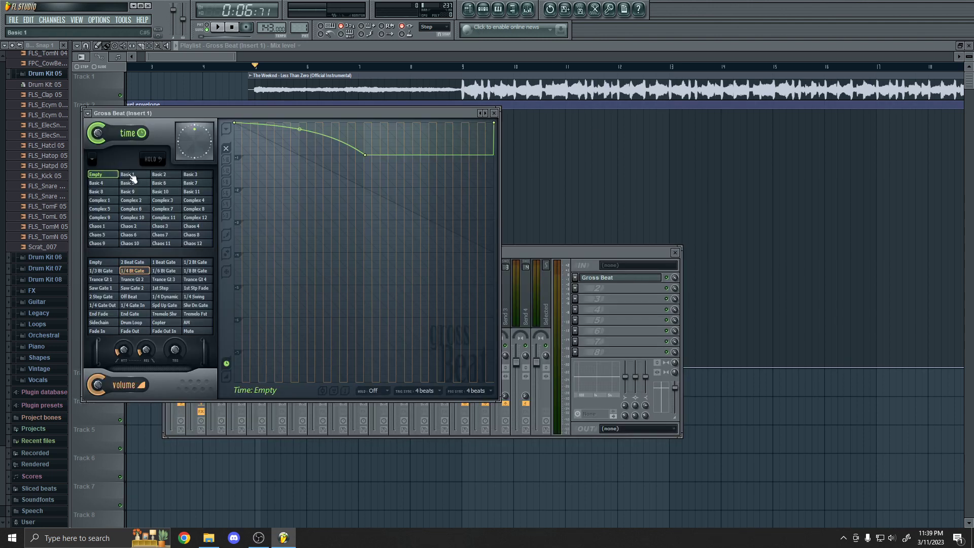
pyautogui.rightClick(364, 153)
pyautogui.click(385, 167)
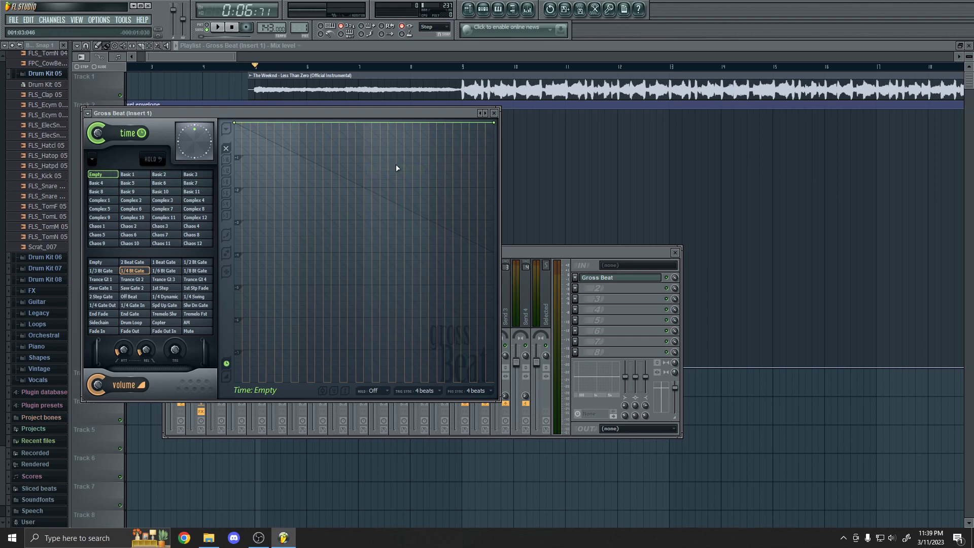
pyautogui.click(558, 157)
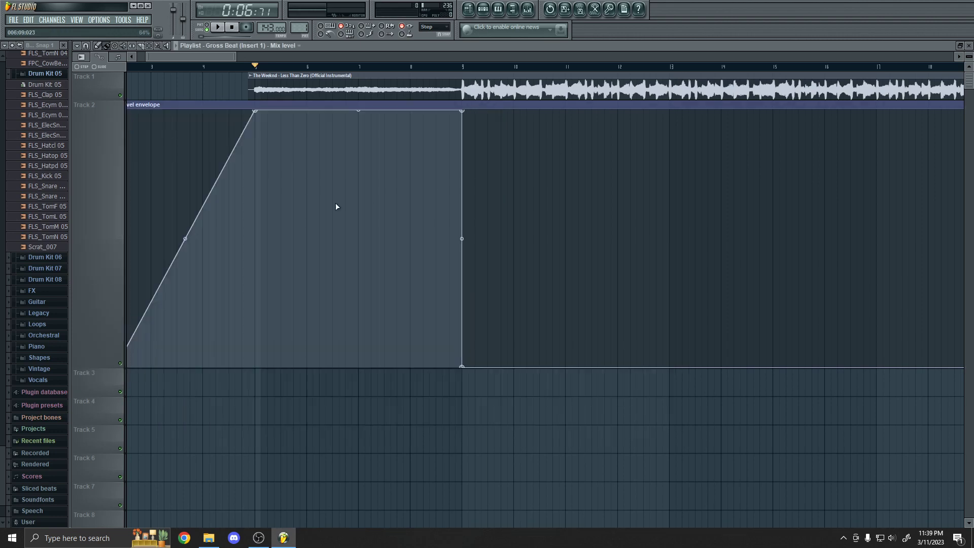
# Step: Play the instrumental's intro from bar 5 with the 1/4 Bt Gate preset while watching Gross Beat, and stop playback
pyautogui.press('space')
pyautogui.click(528, 9)
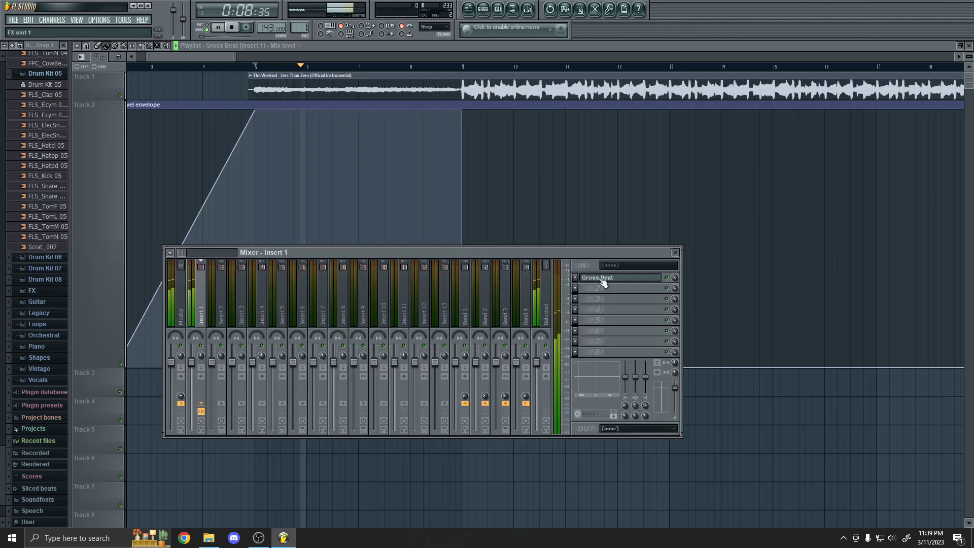
pyautogui.click(603, 280)
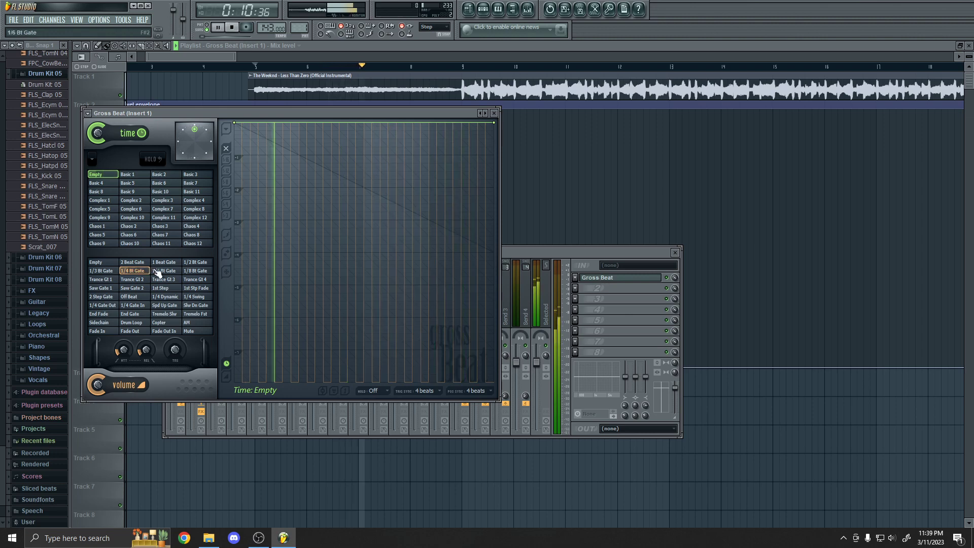
pyautogui.click(625, 190)
pyautogui.press('space')
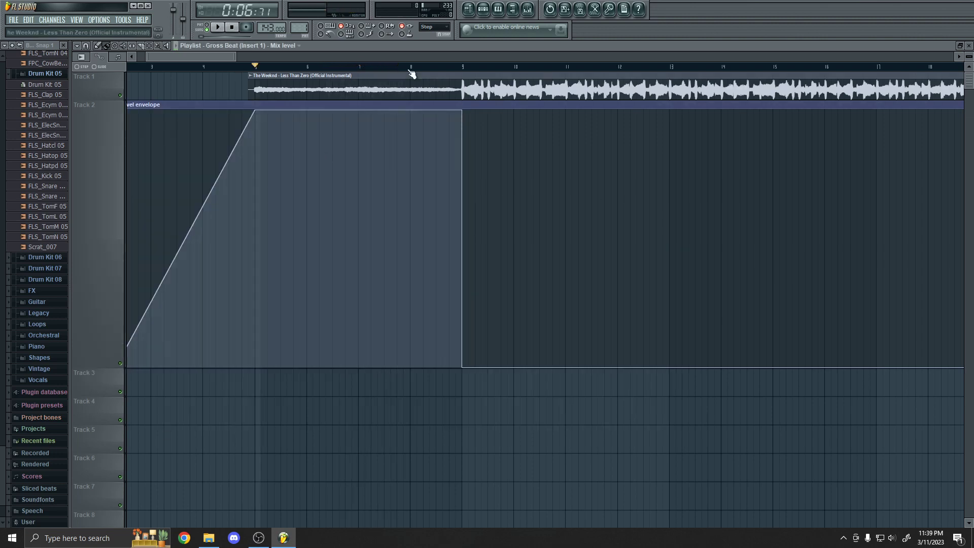
# Step: Switch Gross Beat's volume preset to Spd Up Gate and audition it on the instrumental's intro
pyautogui.click(527, 10)
pyautogui.click(633, 279)
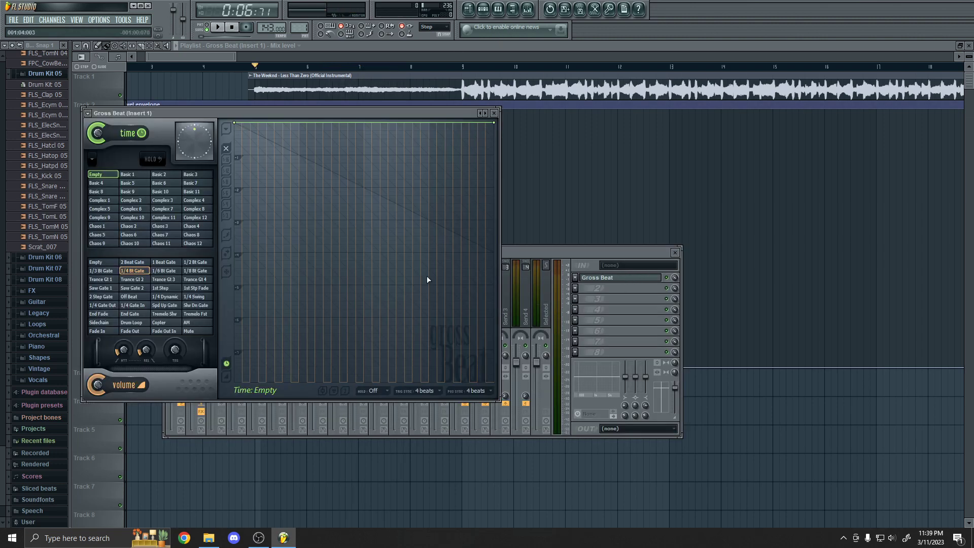
pyautogui.click(170, 306)
pyautogui.press('space')
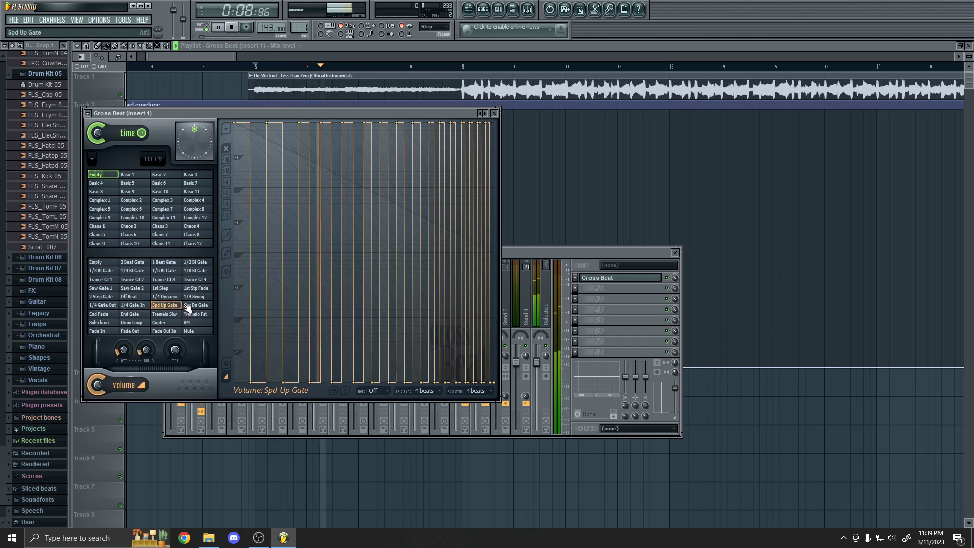
pyautogui.press('space')
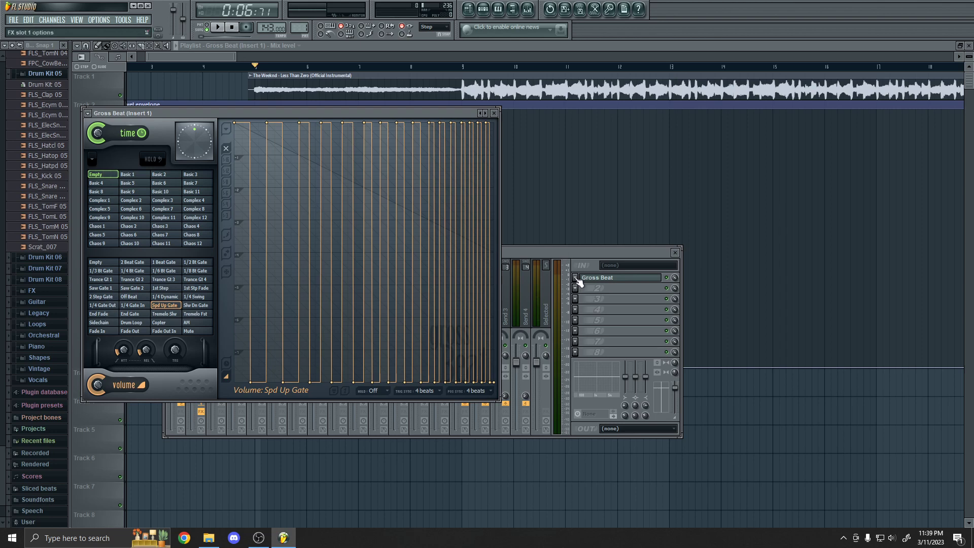
pyautogui.click(567, 215)
pyautogui.scroll(-5, 534, 227)
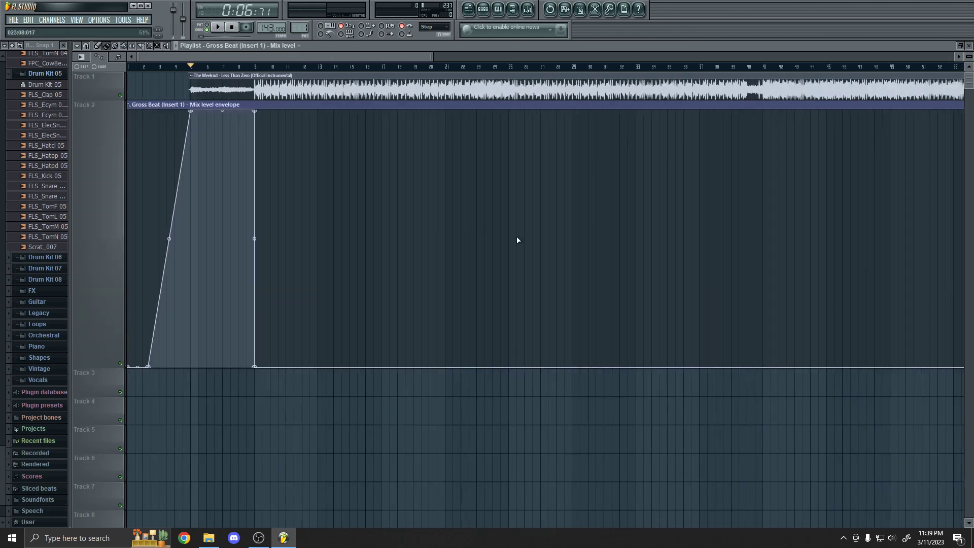
pyautogui.click(259, 538)
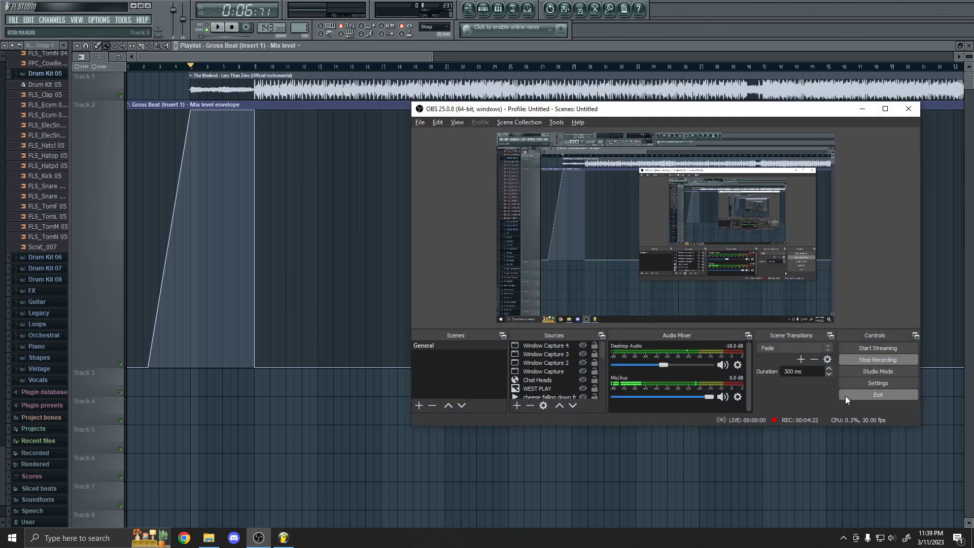